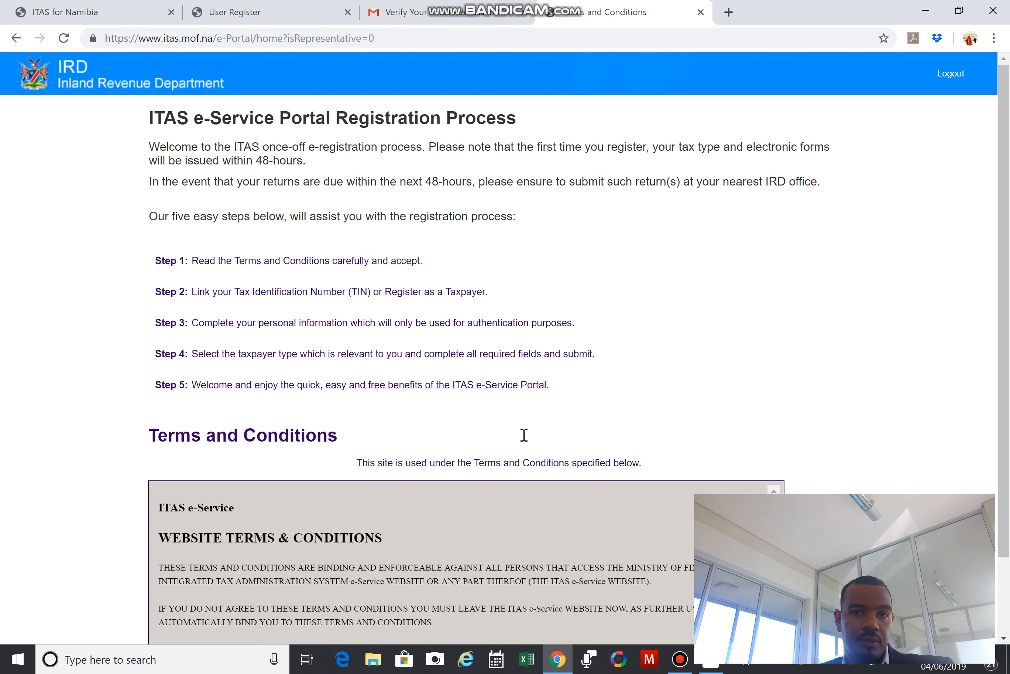
# Read through the Terms and Conditions, tick I Accept and continue to the account-linking page.
pyautogui.scroll(-5, 524, 435)
pyautogui.scroll(-15, 525, 437)
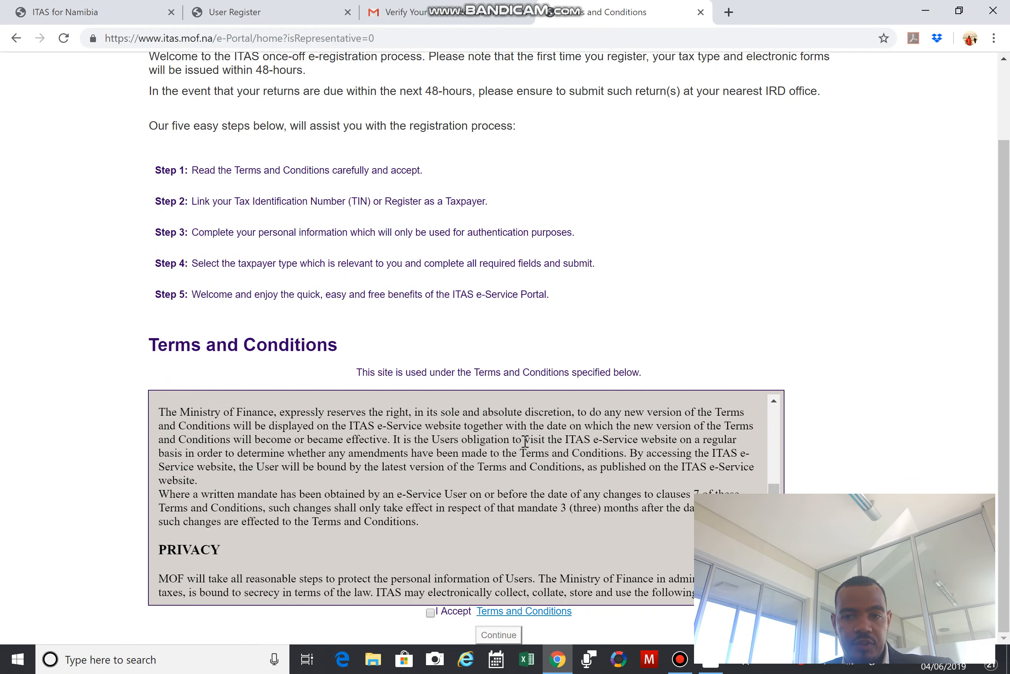
pyautogui.scroll(-5, 525, 450)
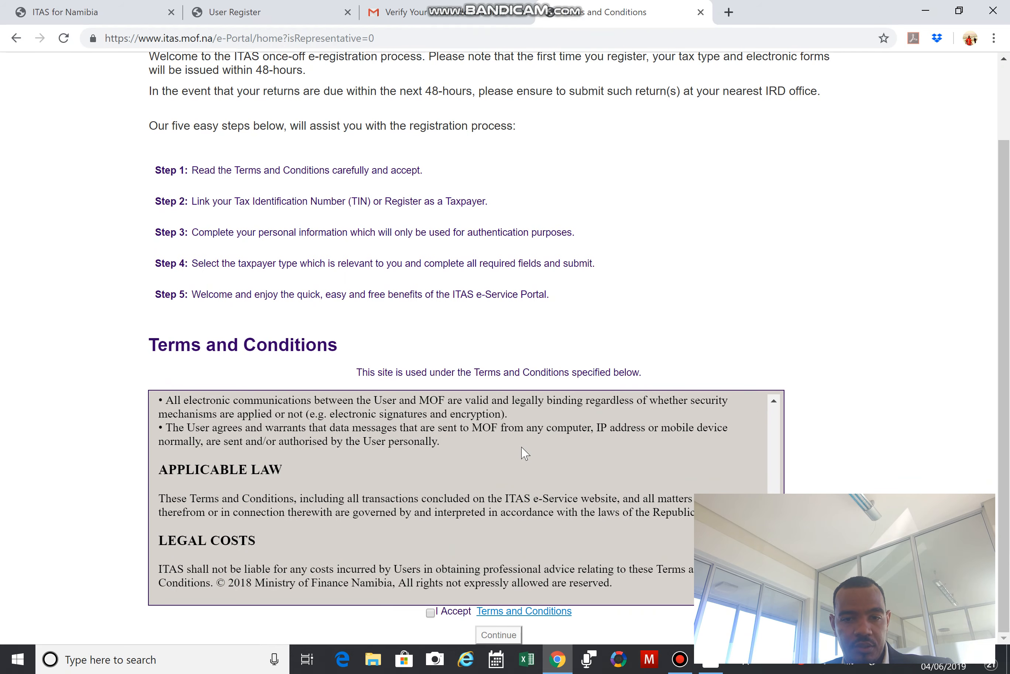
pyautogui.click(430, 612)
pyautogui.click(489, 636)
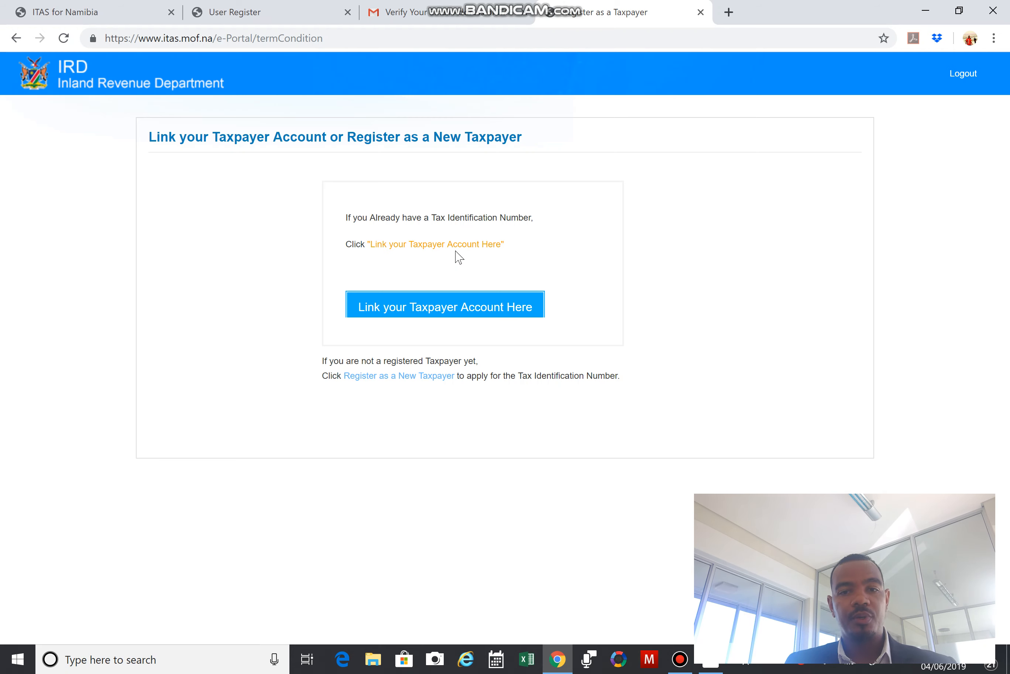
# Start linking a taxpayer account with category Individual and type Individual for Salaried Person/Pensioner.
pyautogui.click(428, 303)
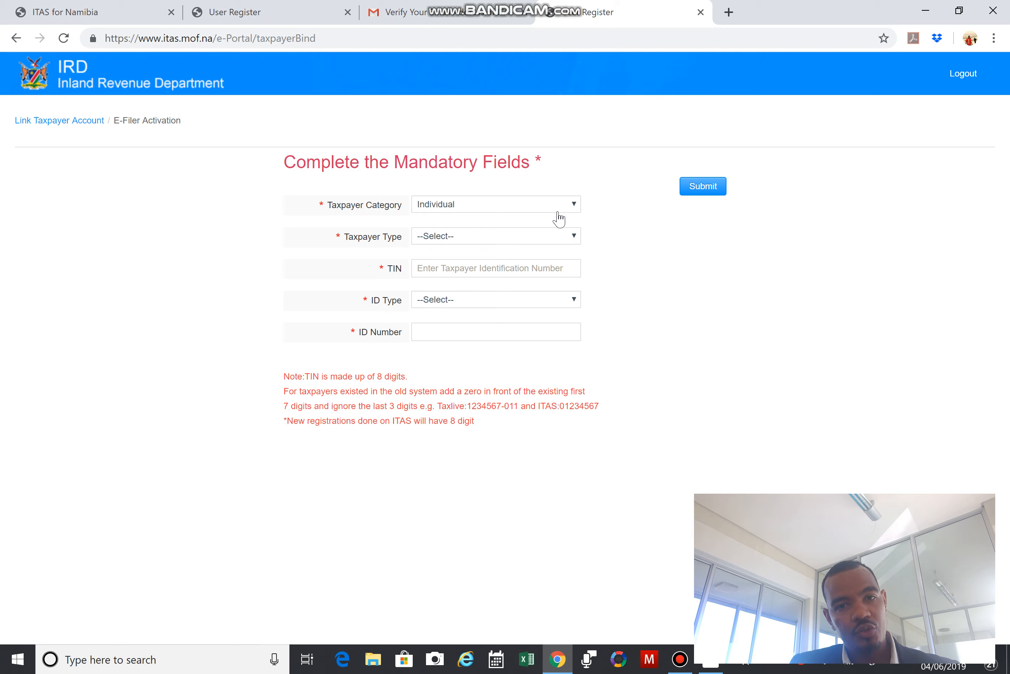
pyautogui.click(573, 239)
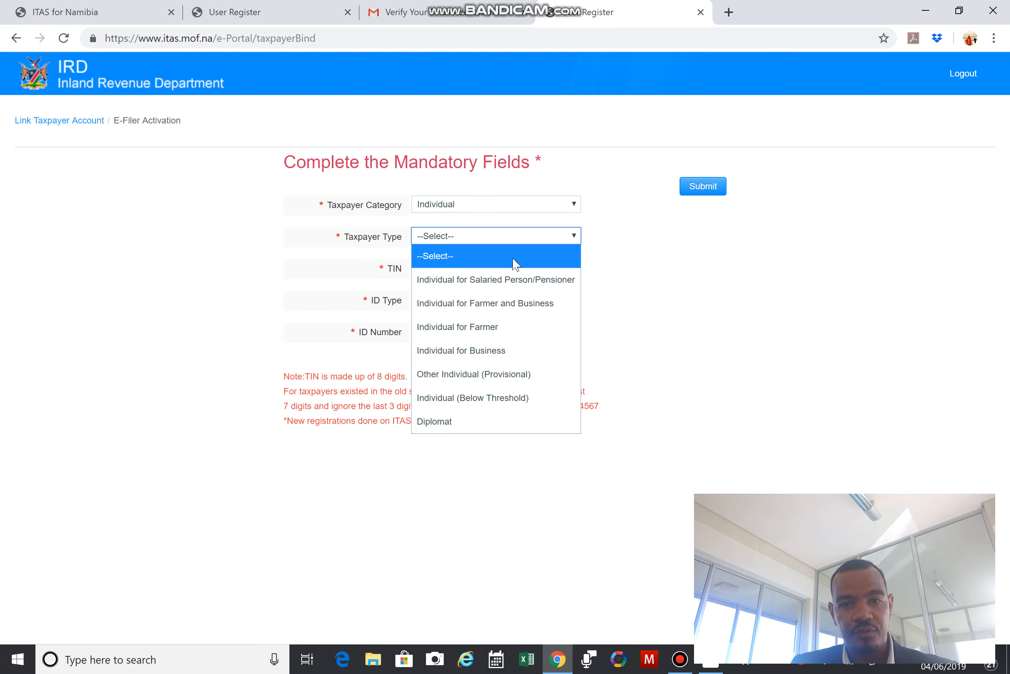
pyautogui.click(495, 281)
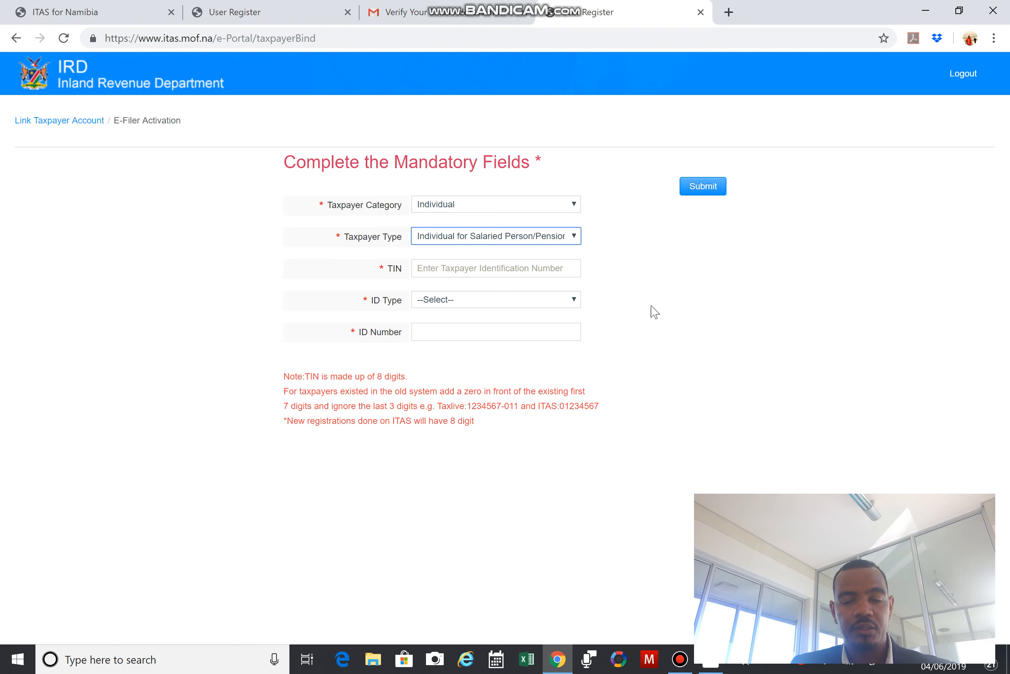
pyautogui.click(483, 269)
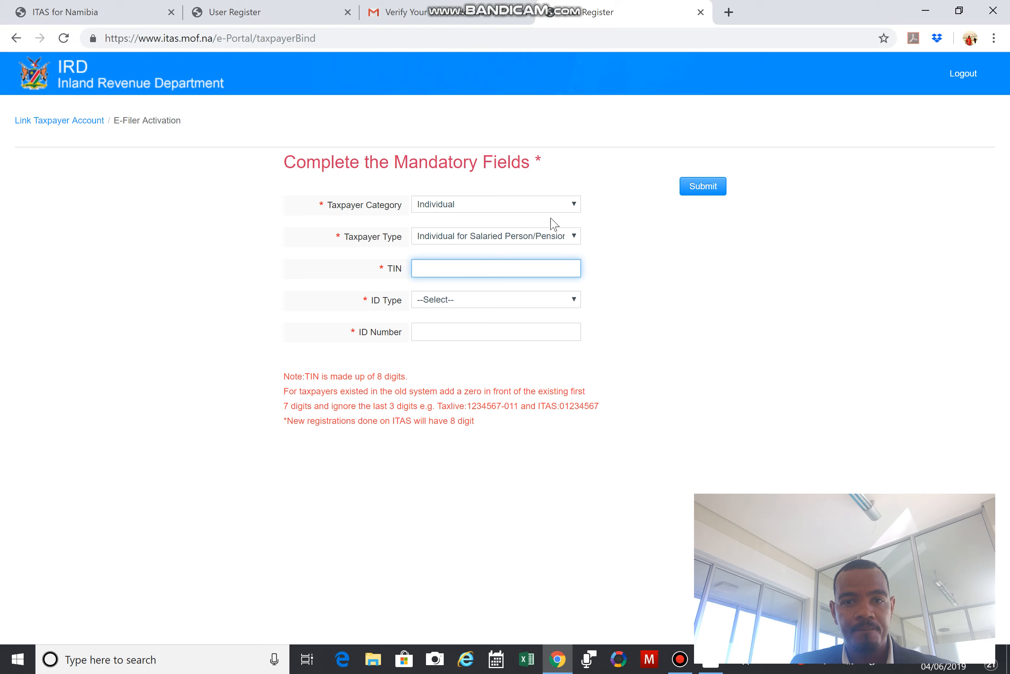
pyautogui.click(574, 205)
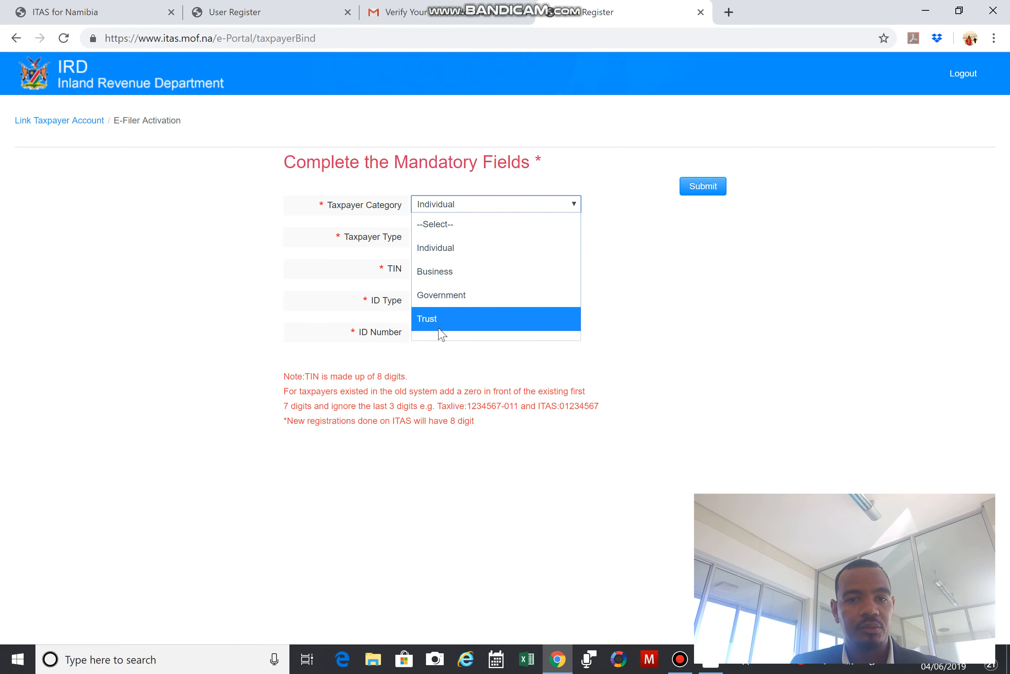
pyautogui.click(451, 255)
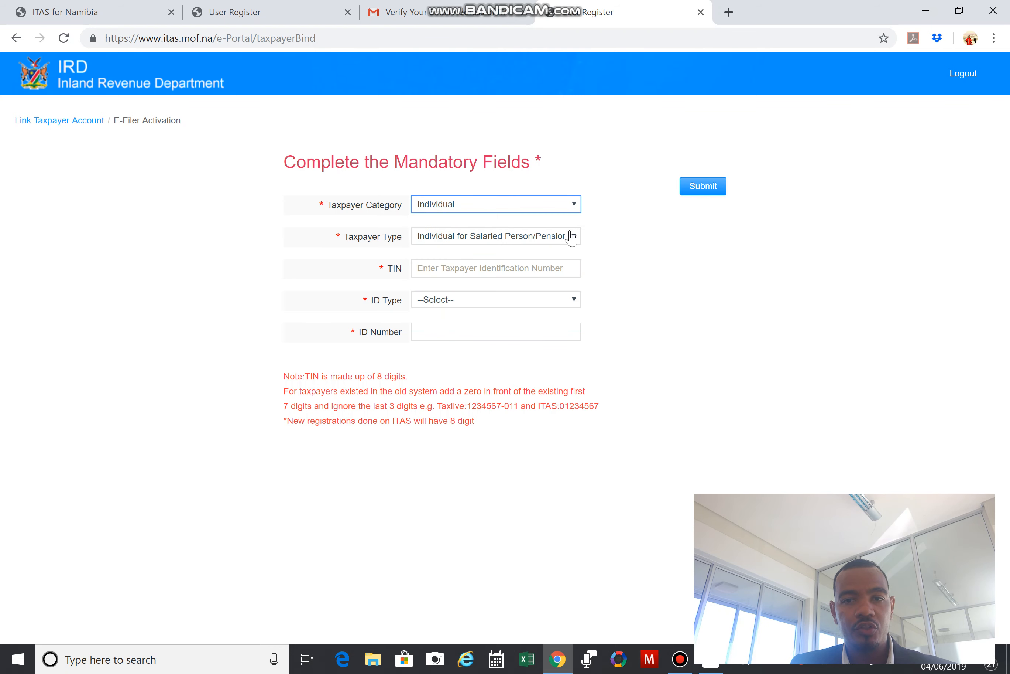
pyautogui.click(574, 236)
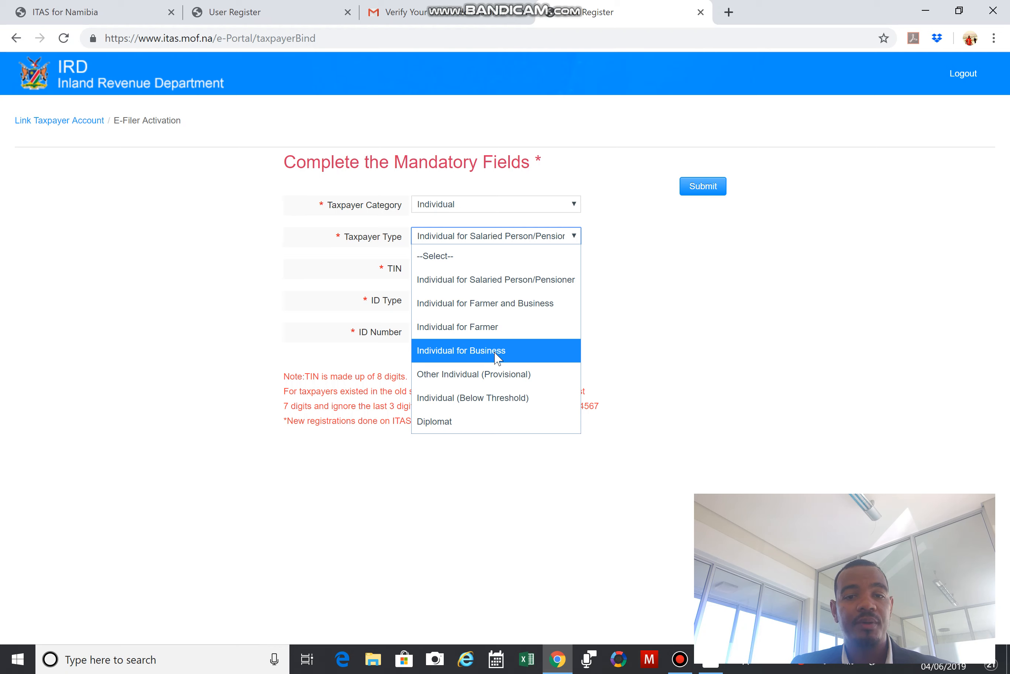
pyautogui.click(653, 242)
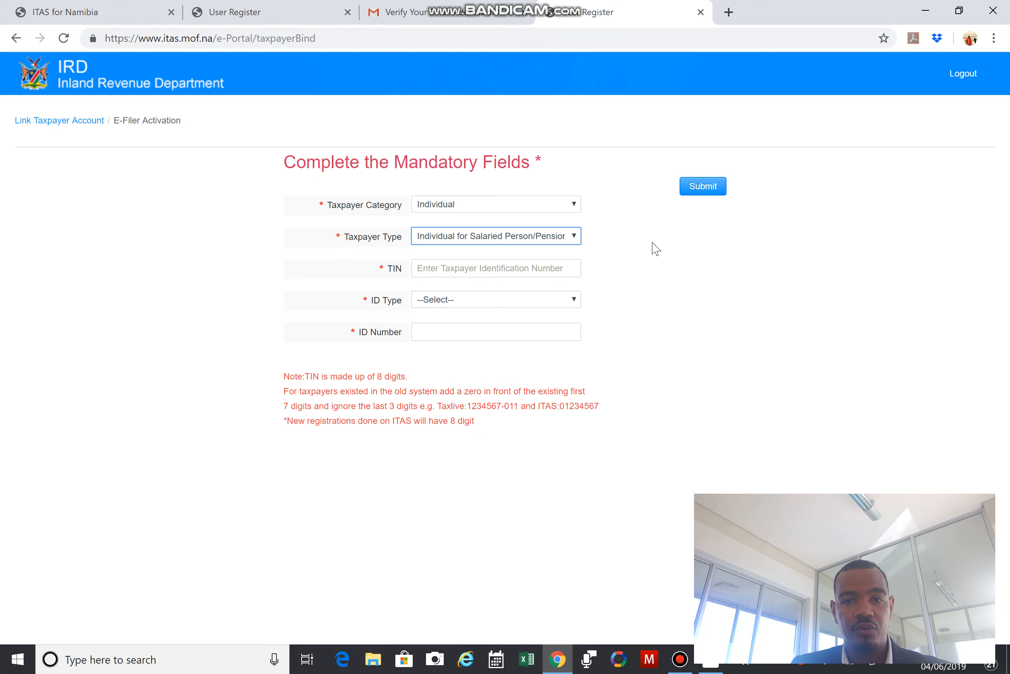
pyautogui.click(573, 213)
pyautogui.click(499, 271)
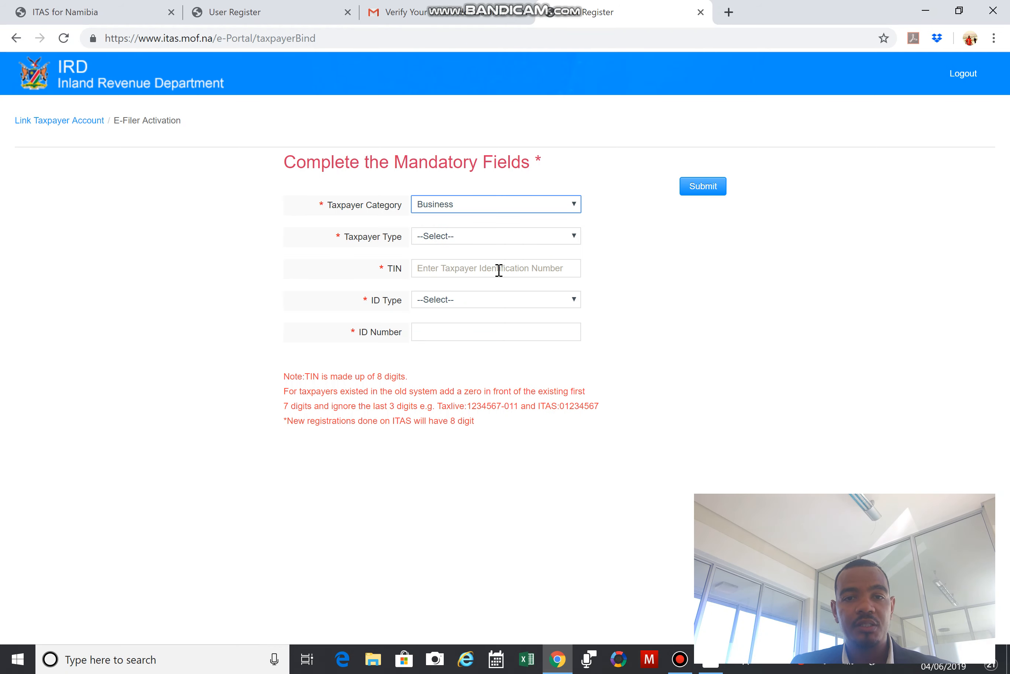
pyautogui.click(563, 234)
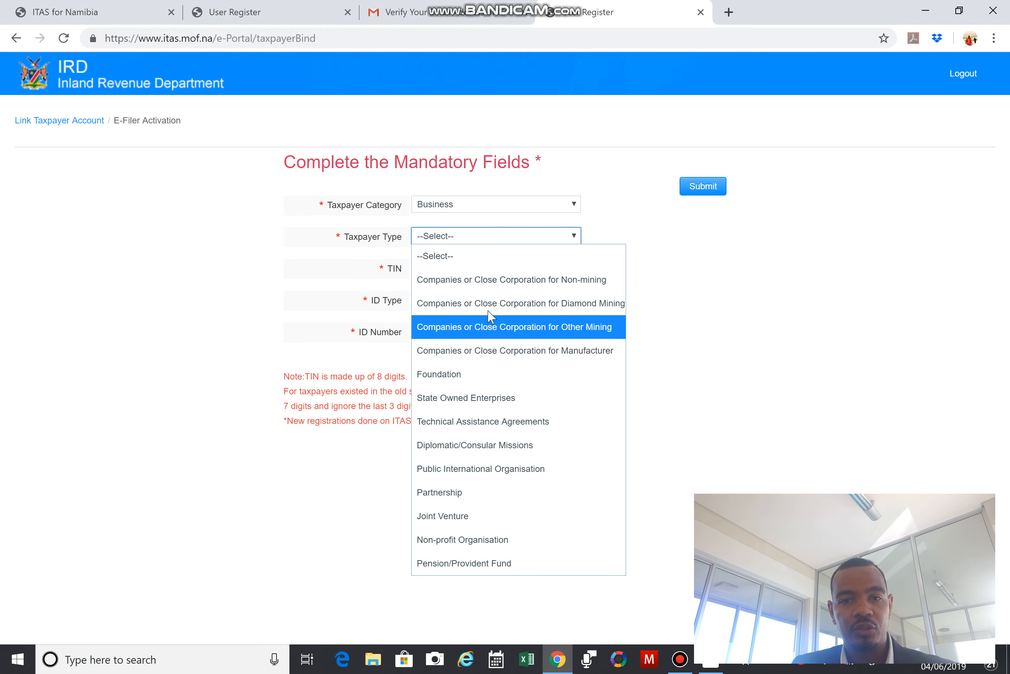
pyautogui.click(675, 230)
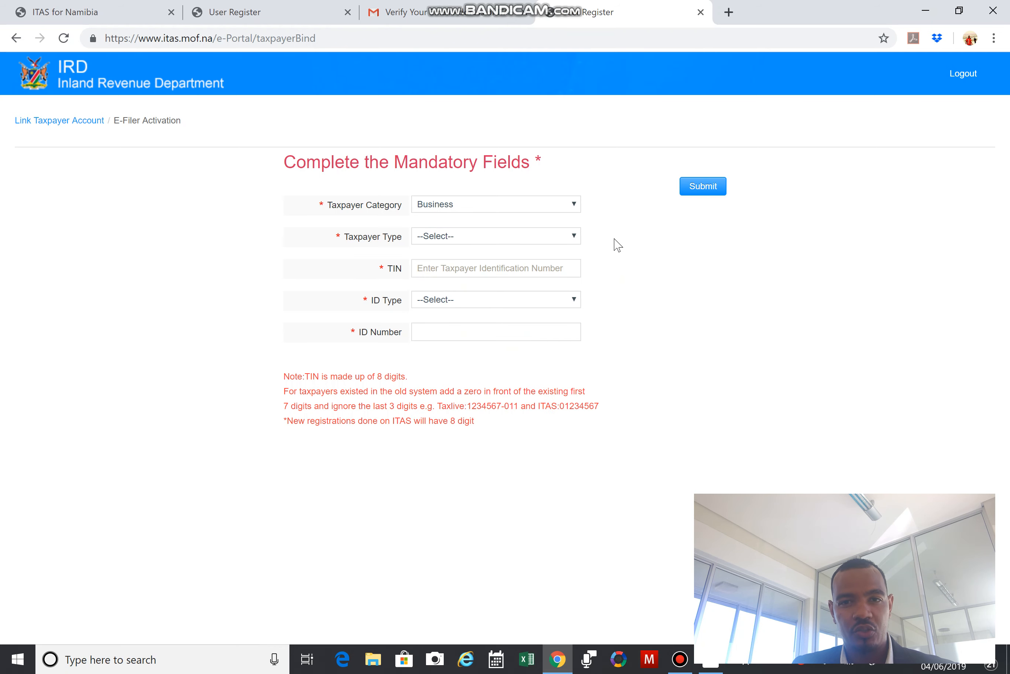
pyautogui.click(566, 204)
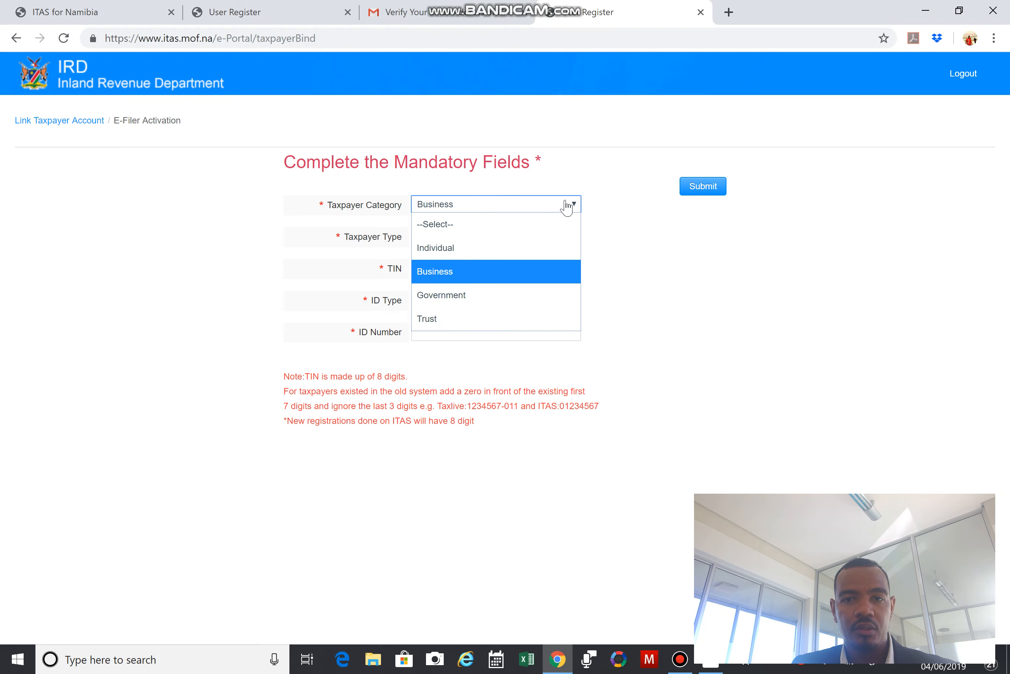
pyautogui.click(457, 327)
pyautogui.click(563, 239)
pyautogui.click(445, 280)
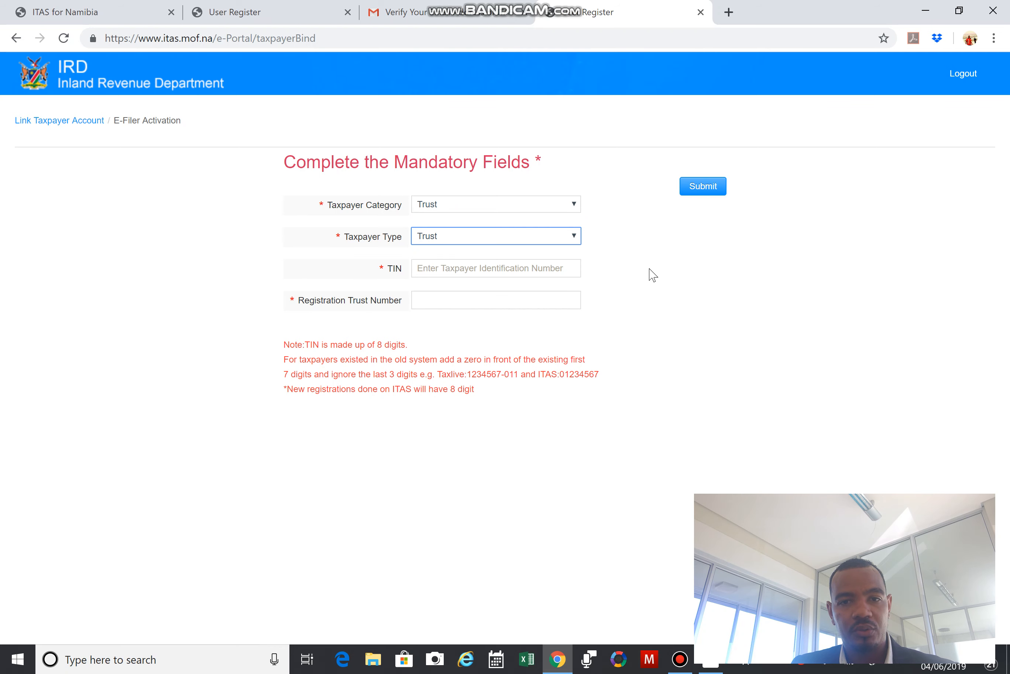
pyautogui.click(573, 207)
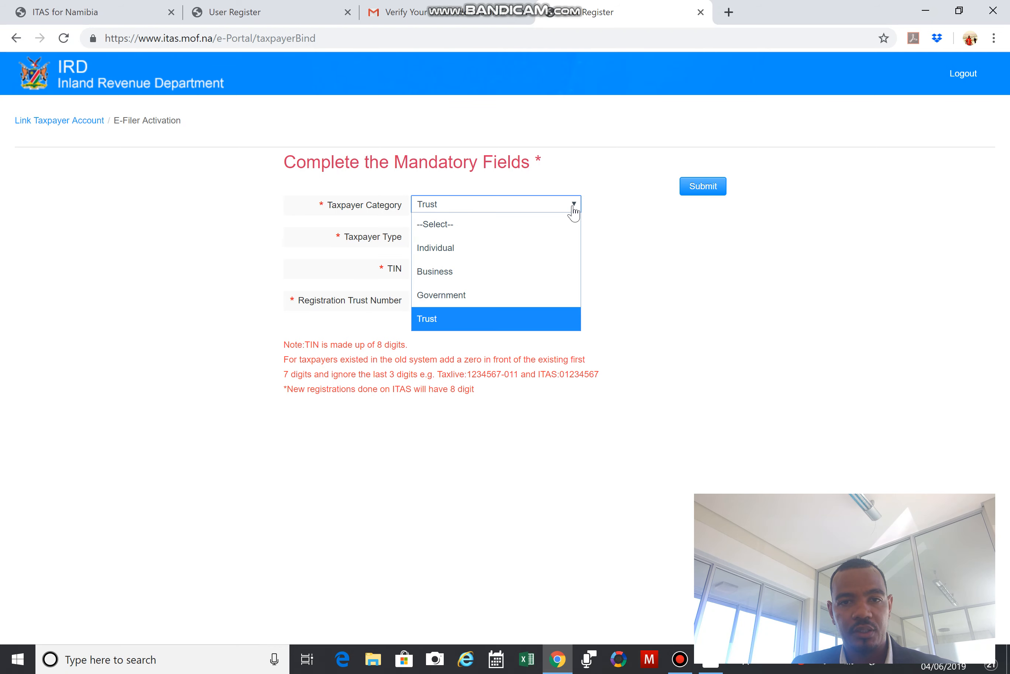
pyautogui.click(458, 252)
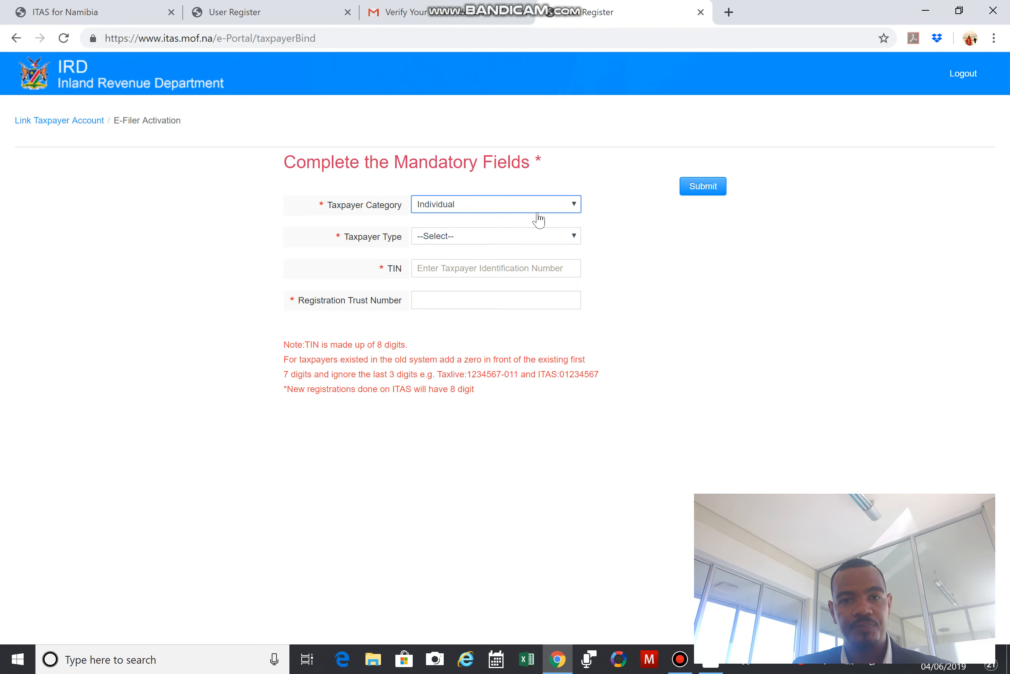
pyautogui.click(571, 242)
pyautogui.click(475, 283)
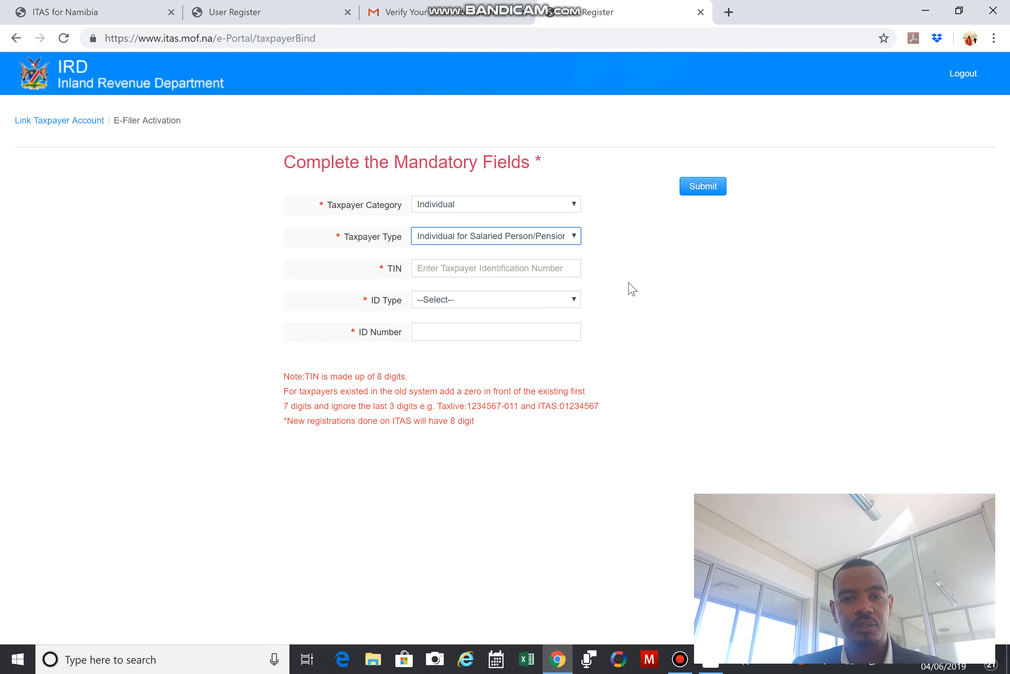
pyautogui.click(490, 263)
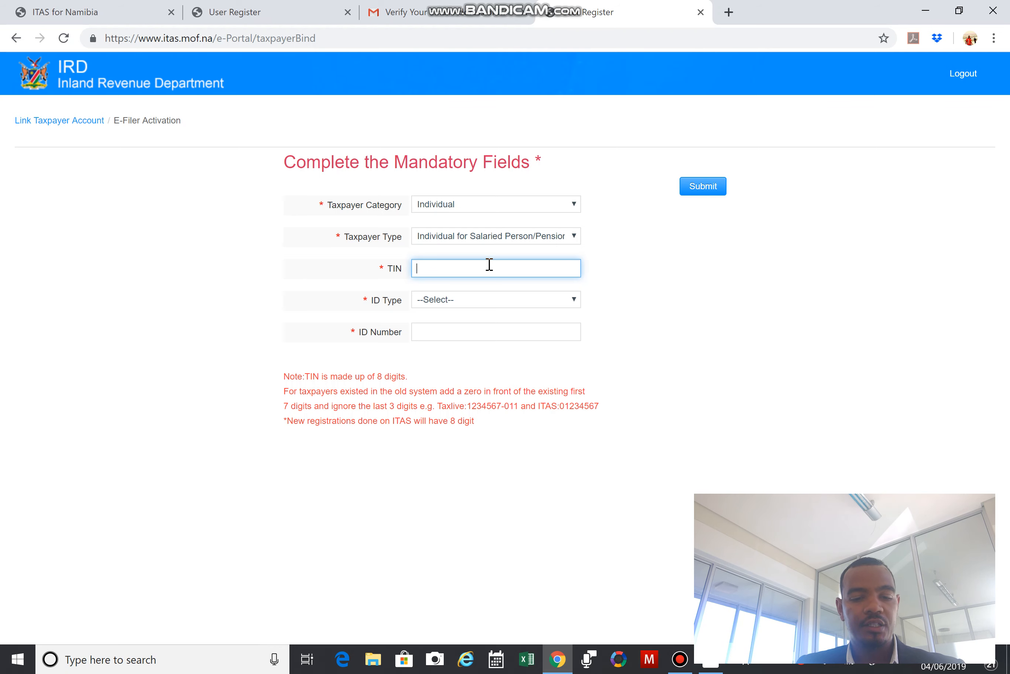
# Enter a partial TIN, then delete the wrong digits so the TIN field is empty.
pyautogui.write('1234567')
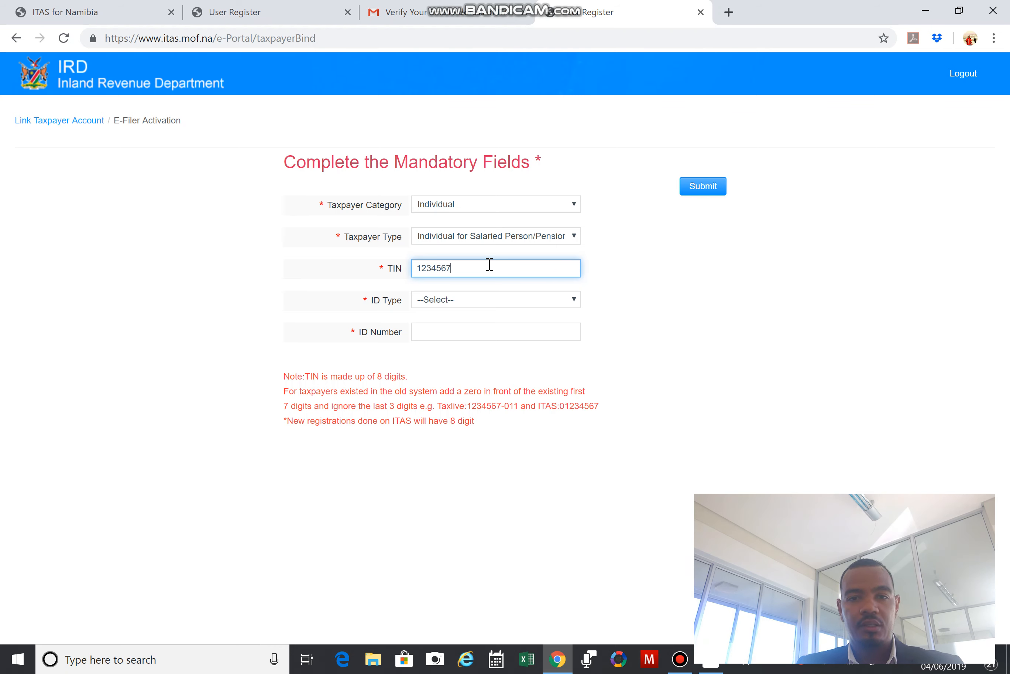
pyautogui.click(464, 333)
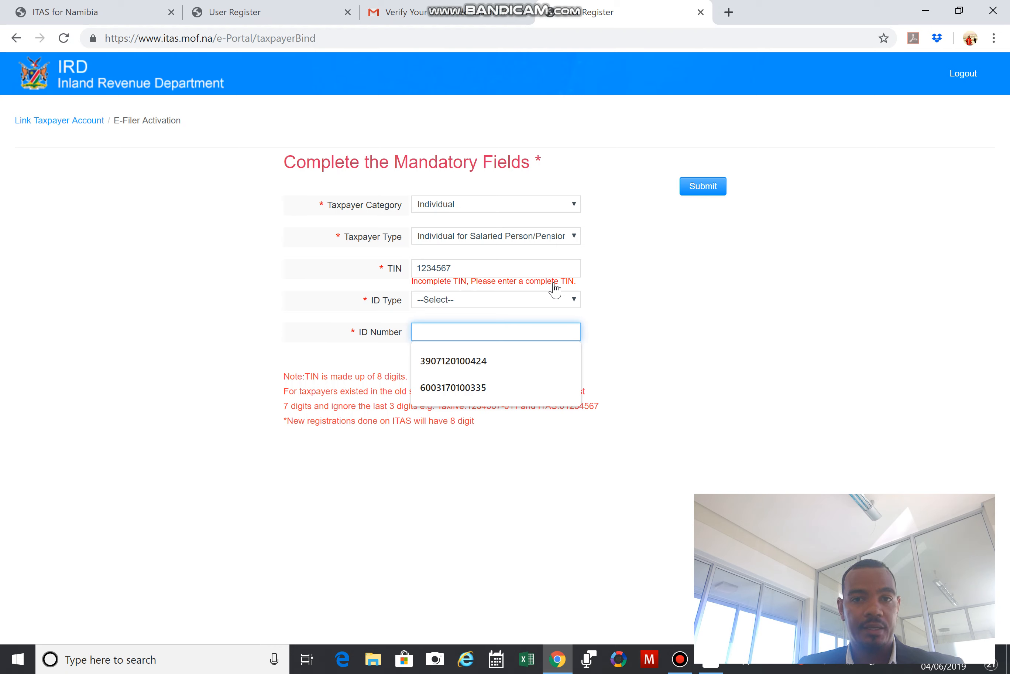
pyautogui.click(465, 268)
pyautogui.write('8')
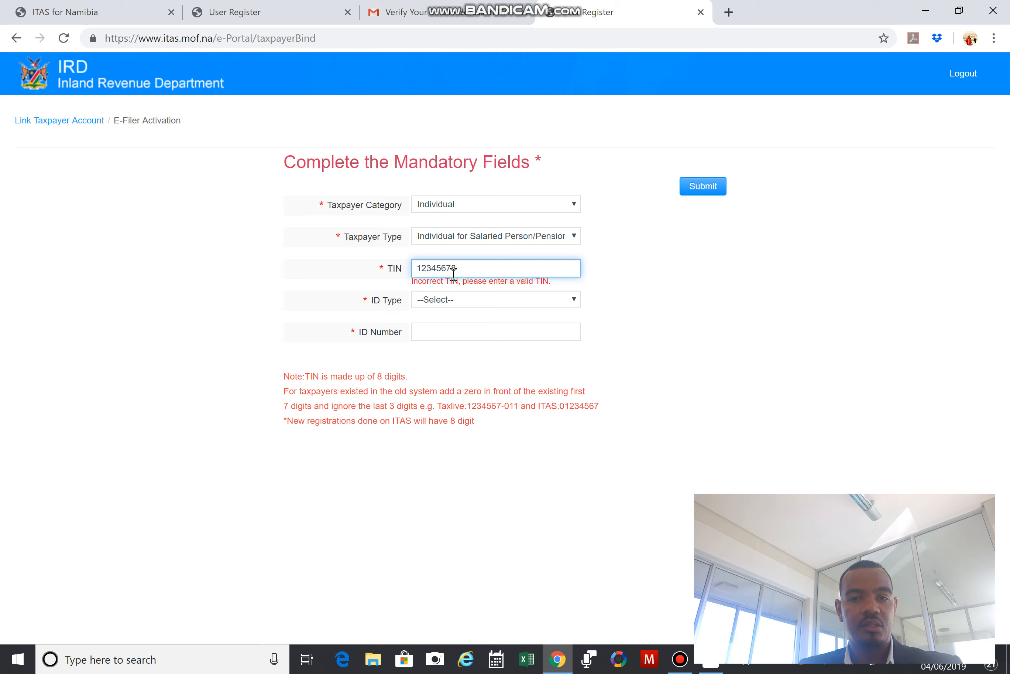
pyautogui.press('BackSpace')
pyautogui.press('BackSpace')
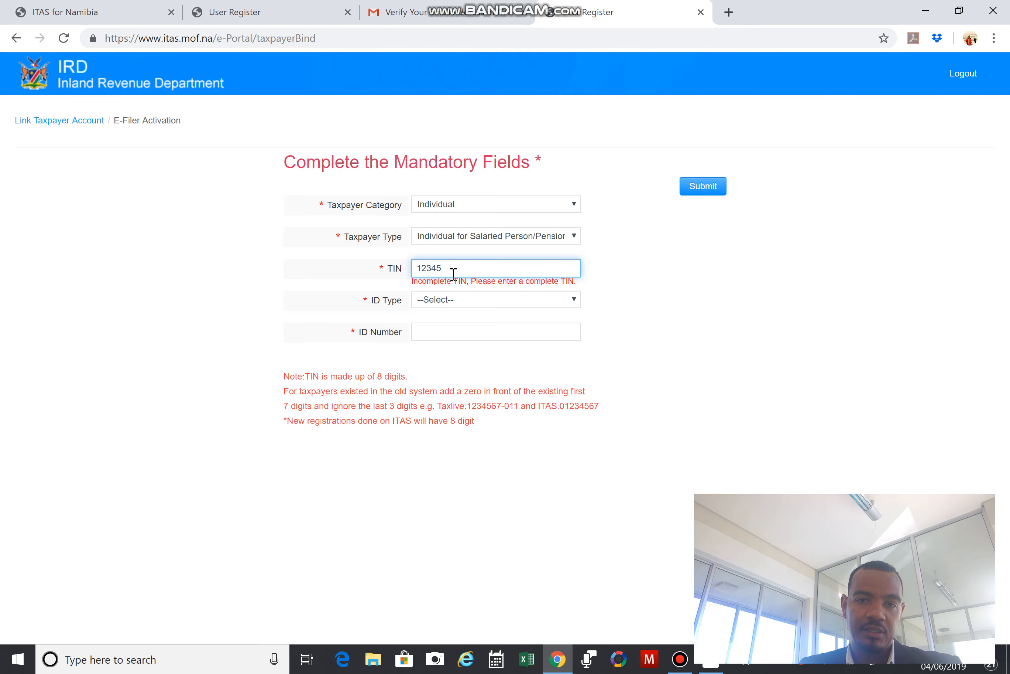
pyautogui.press('BackSpace')
pyautogui.press('BackSpace')
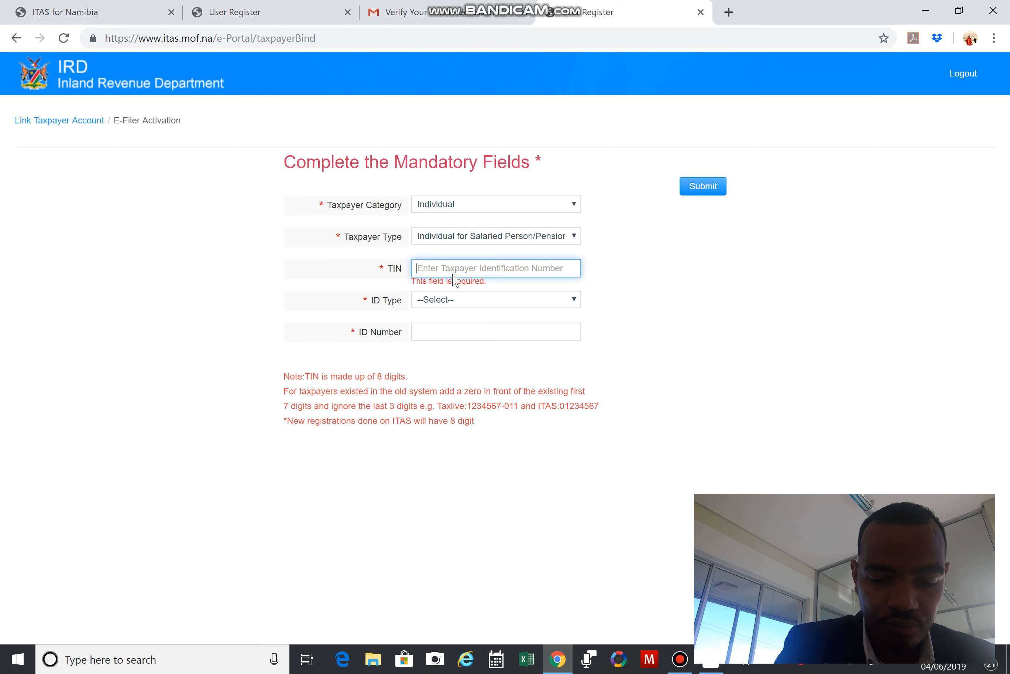
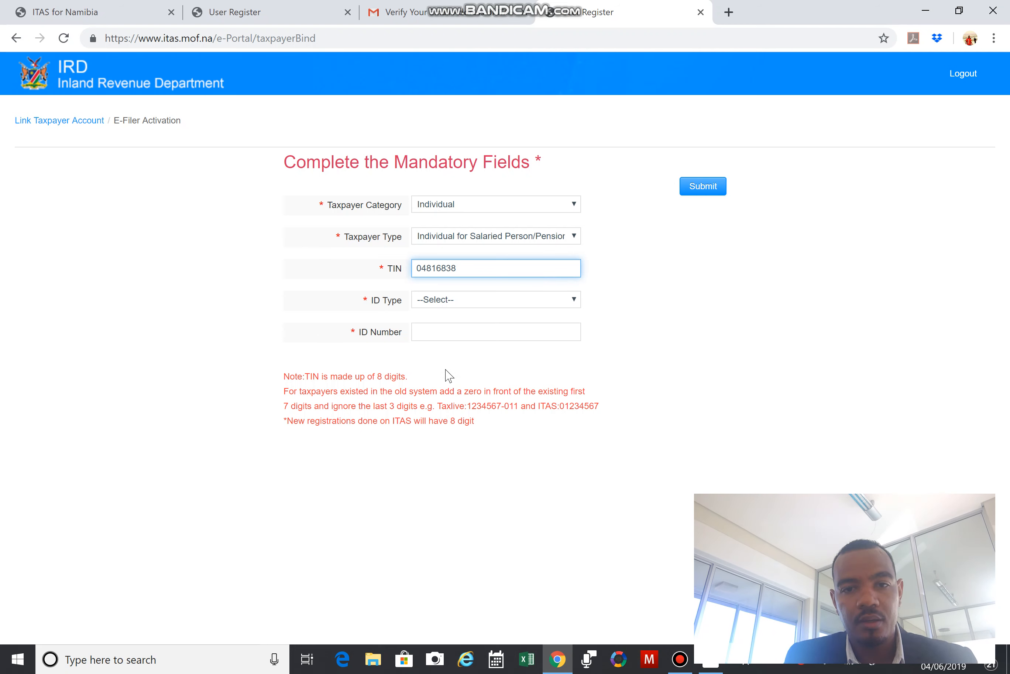
# Enter the taxpayer's 8-digit TIN and bring up the ID Type list.
pyautogui.click(533, 300)
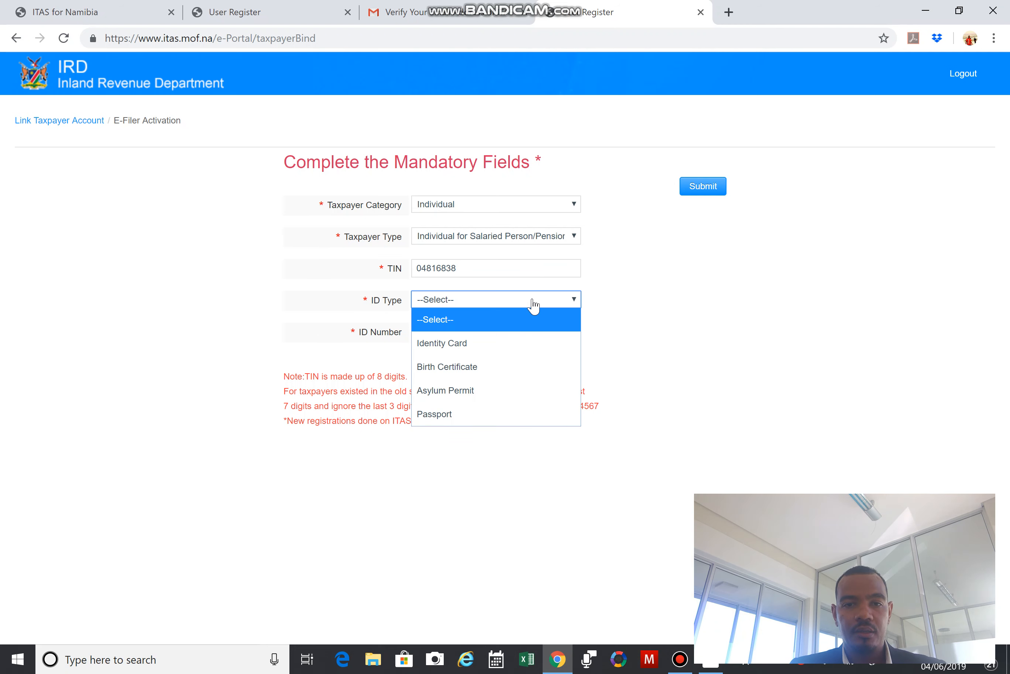
pyautogui.click(515, 272)
pyautogui.click(496, 270)
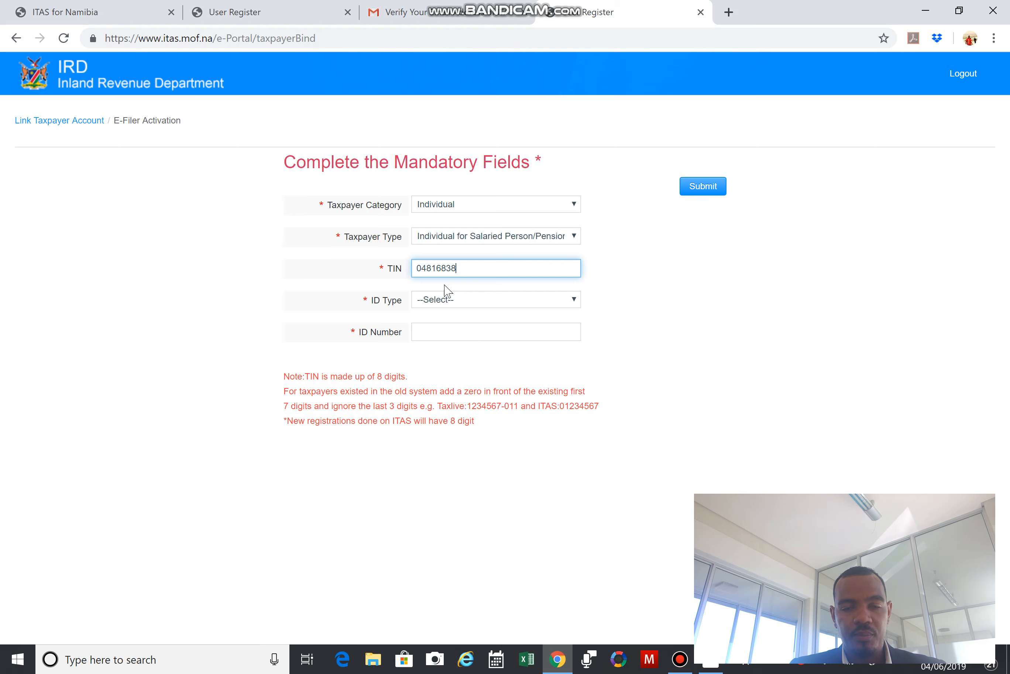
pyautogui.click(564, 304)
# Choose Identity Card as the ID type and enter the taxpayer's identity card number.
pyautogui.click(494, 344)
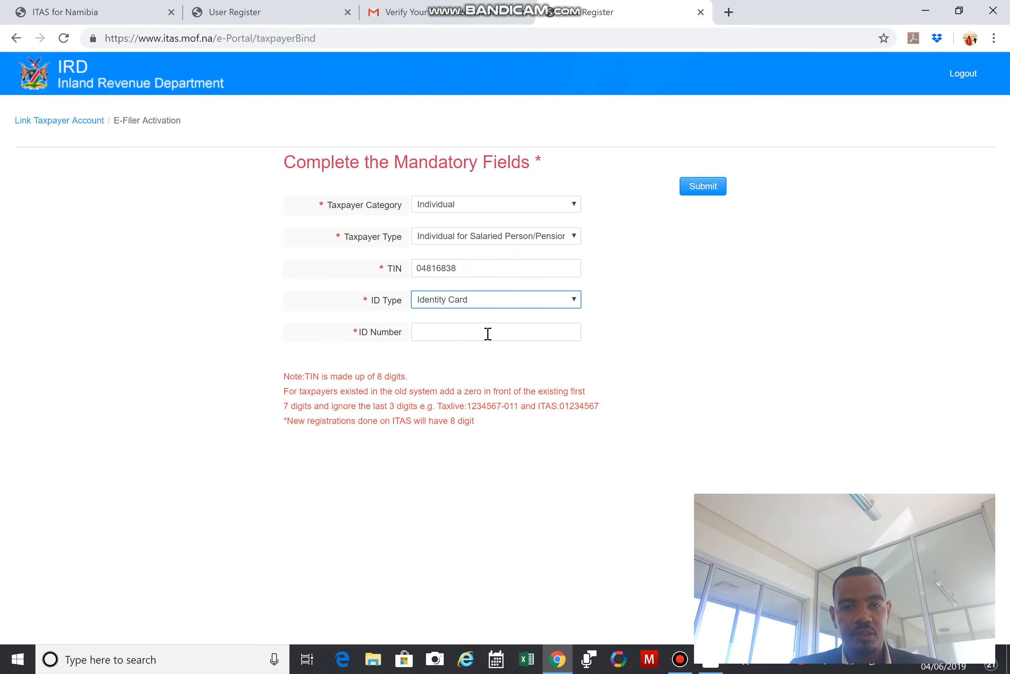
pyautogui.click(474, 334)
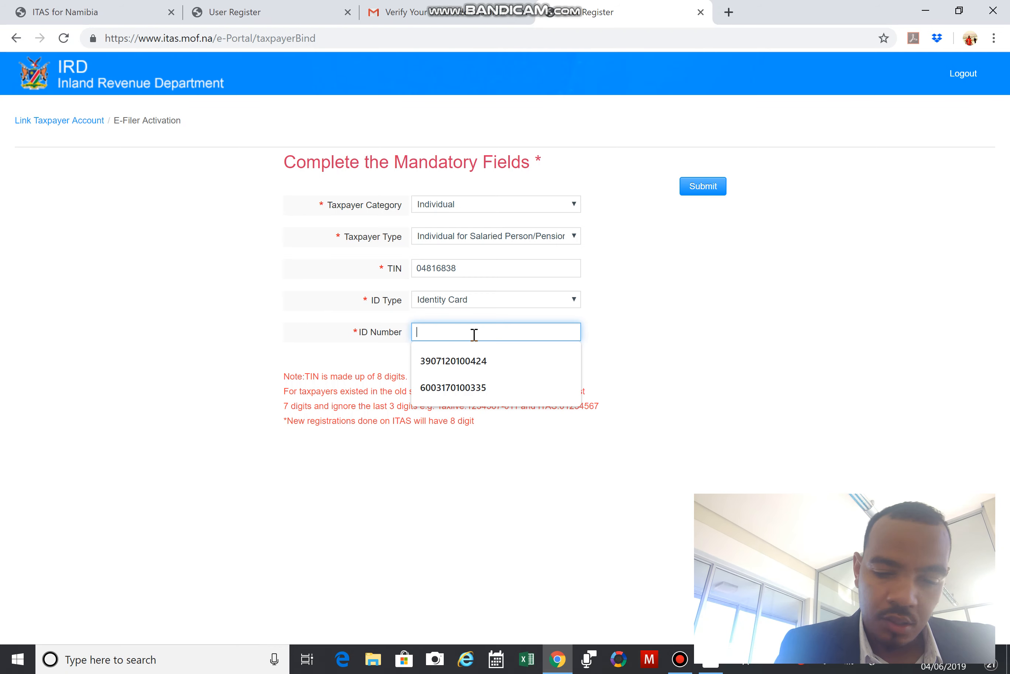
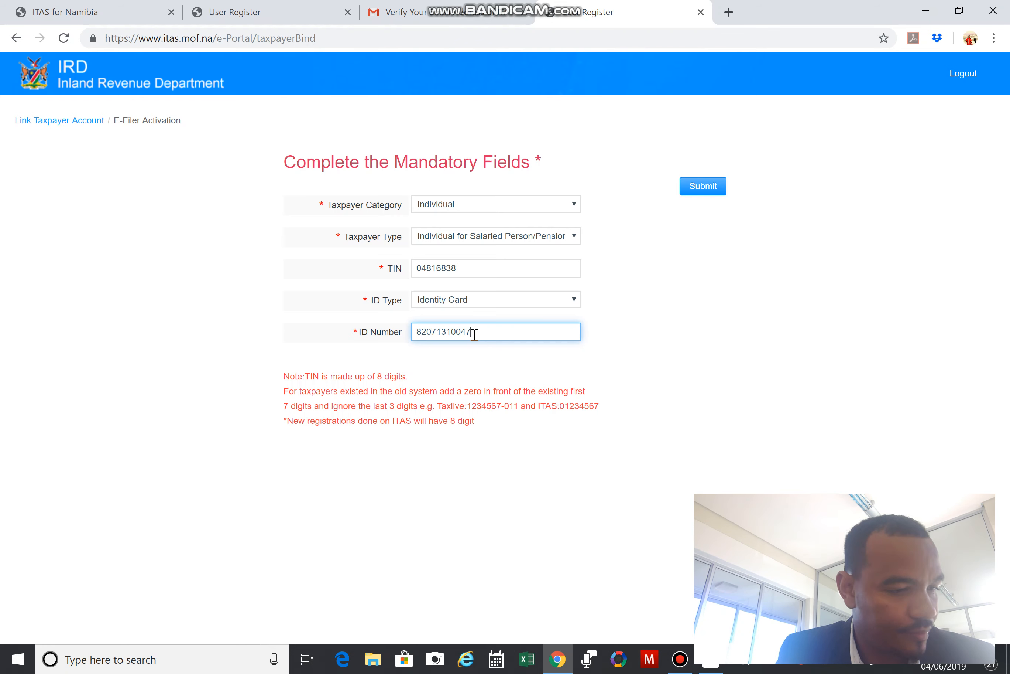
pyautogui.click(633, 361)
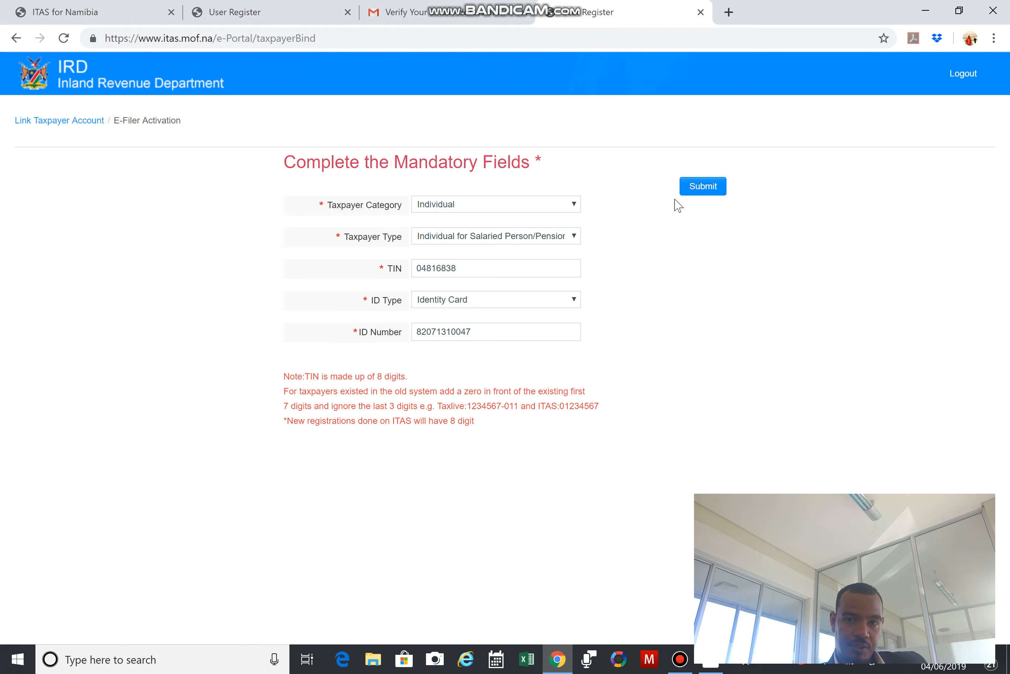
pyautogui.click(481, 327)
# Replace the last digit of the ID number to clear the range error and submit the activation.
pyautogui.press('BackSpace')
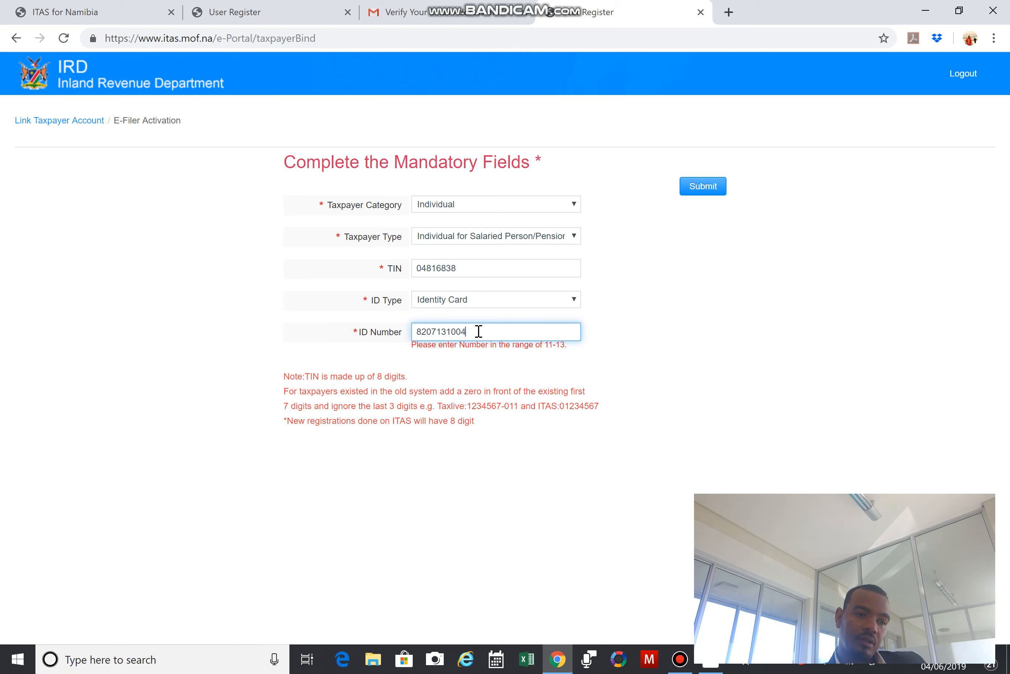
pyautogui.write('7')
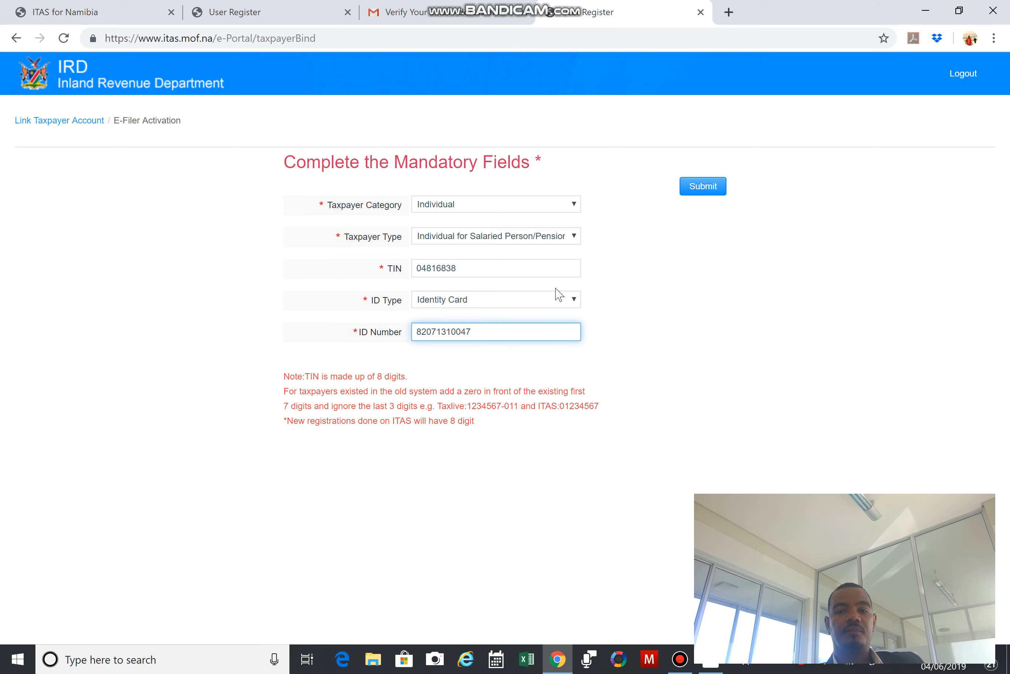
pyautogui.click(842, 332)
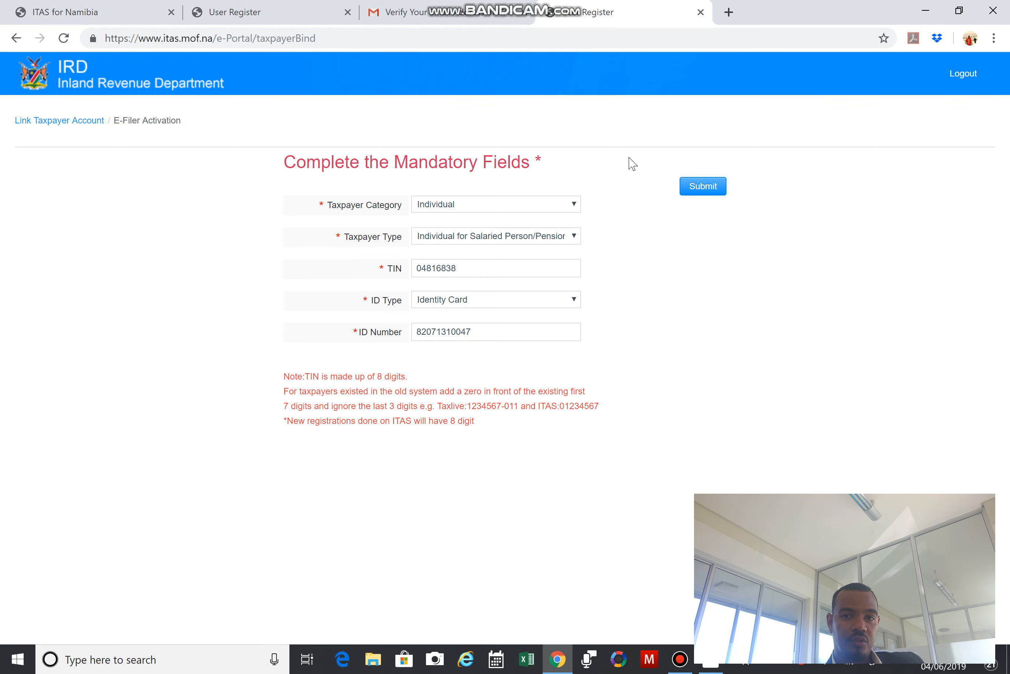
pyautogui.click(705, 188)
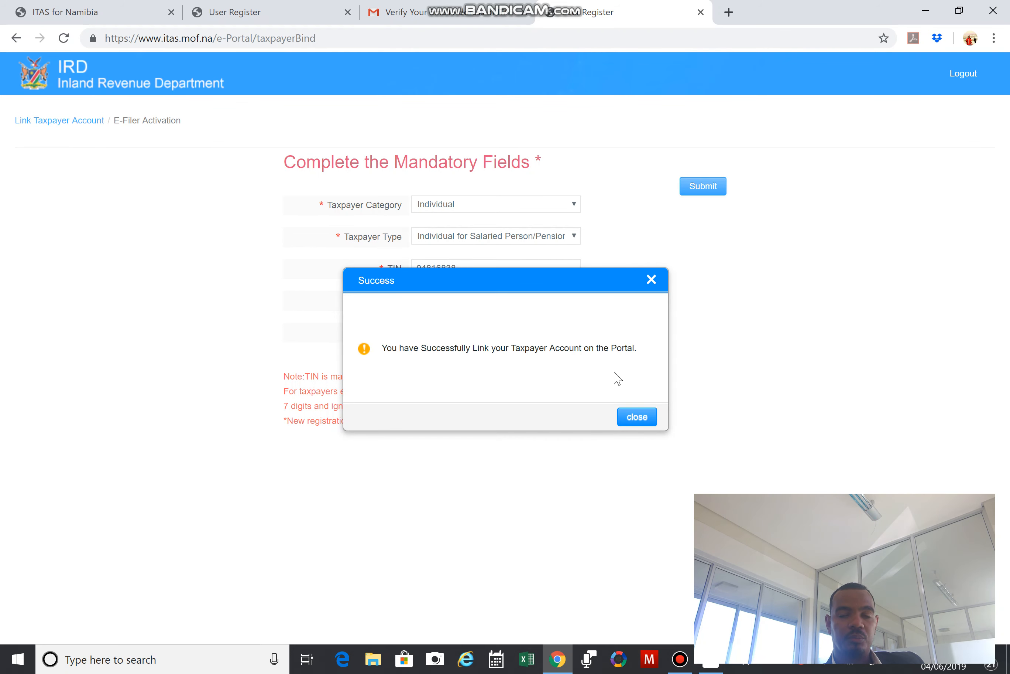
# Close the Success dialog and bring up the Return menu on the home page.
pyautogui.click(638, 418)
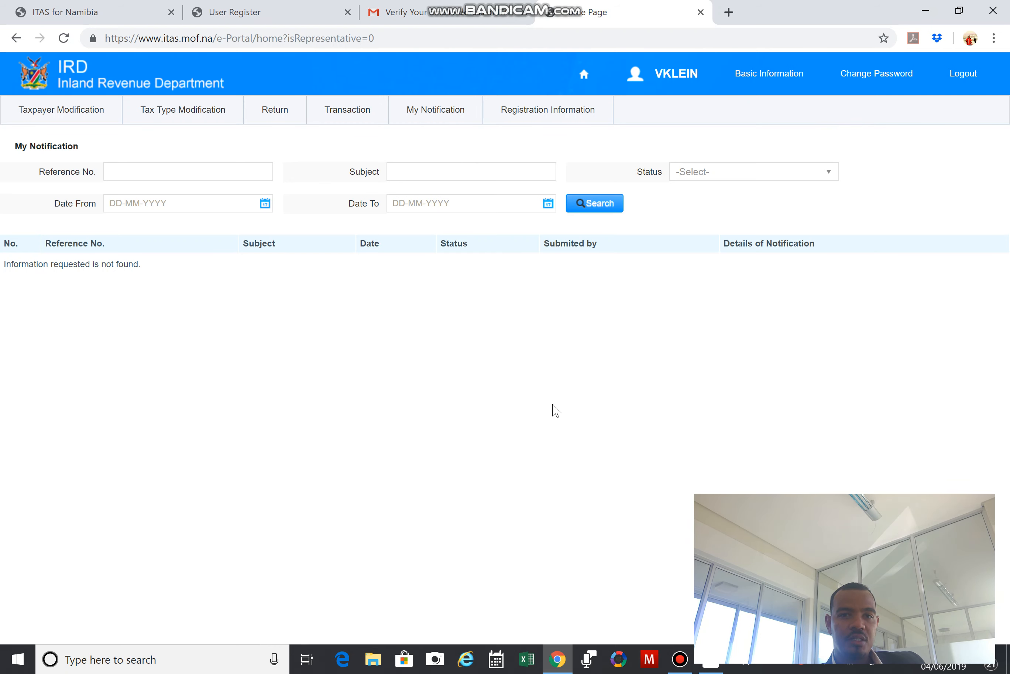
pyautogui.click(277, 114)
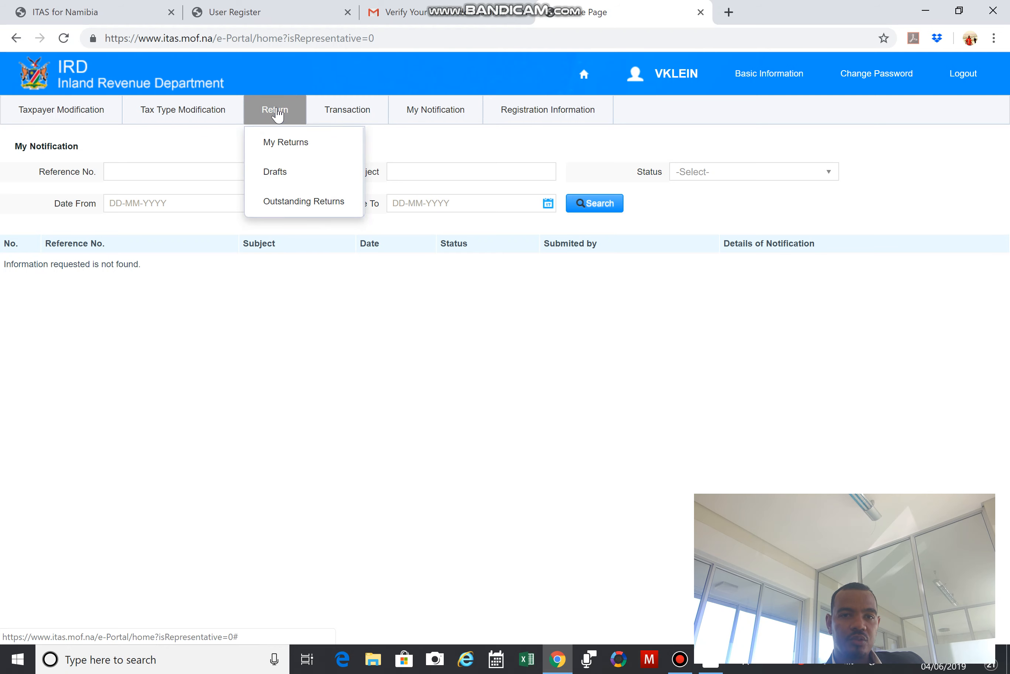
# Open My Returns, search the taxpayer's returns and select the 2019 return pending submission.
pyautogui.click(287, 144)
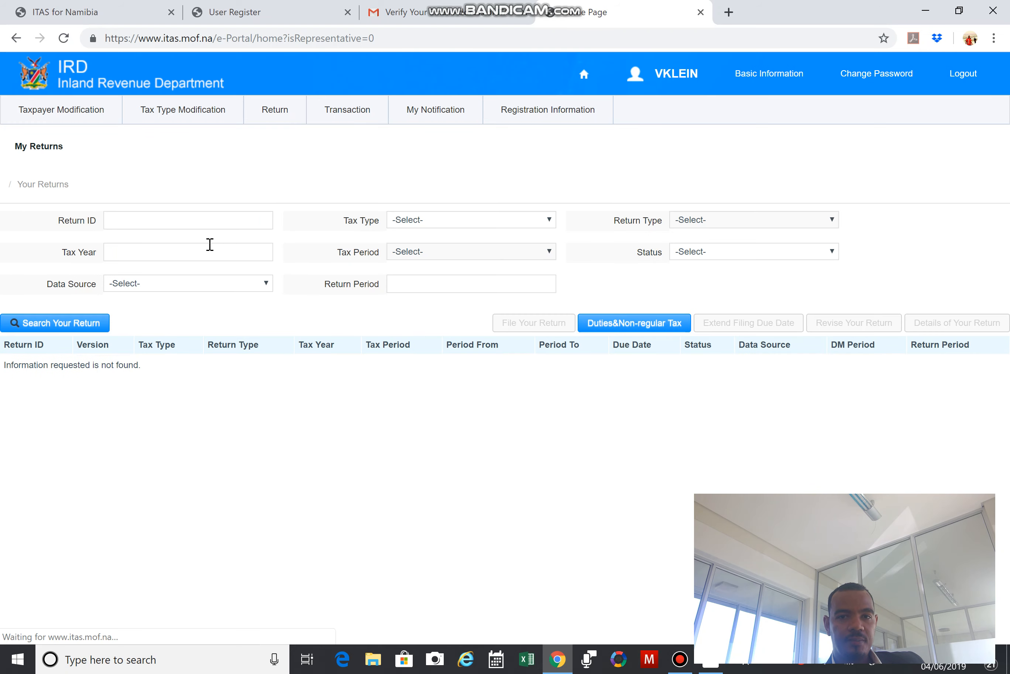
pyautogui.click(69, 325)
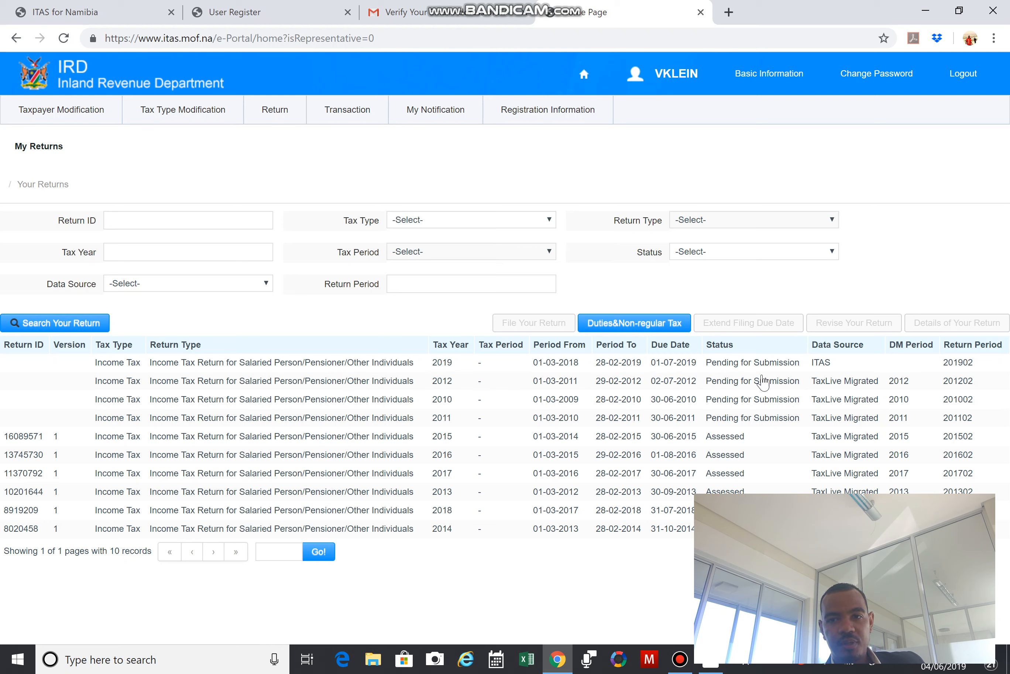
pyautogui.click(344, 364)
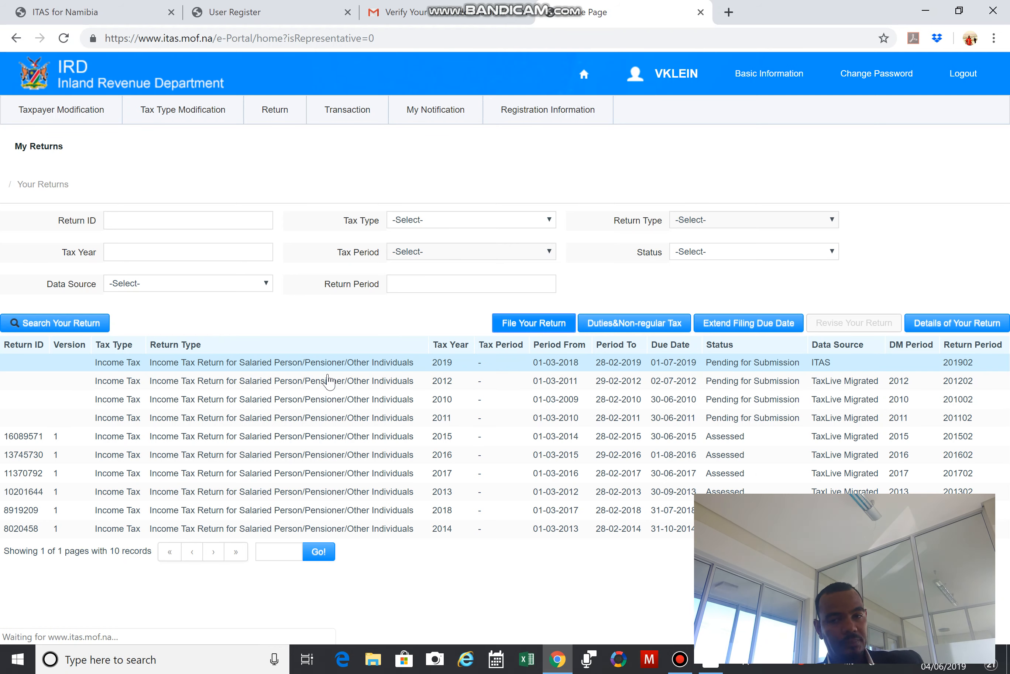
# Open the 2019 return's filing form and try the PAYE5 Certificates upload, cancelling the file dialog.
pyautogui.click(528, 324)
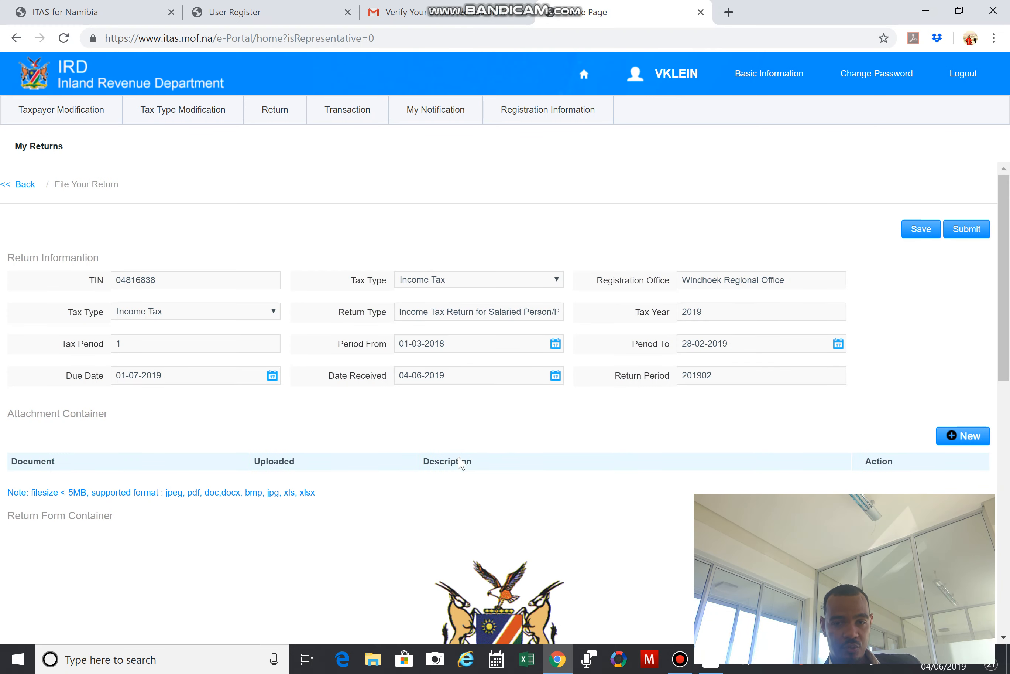
pyautogui.scroll(-5, 466, 454)
pyautogui.scroll(-7, 465, 448)
pyautogui.scroll(3, 130, 241)
pyautogui.scroll(8, 120, 242)
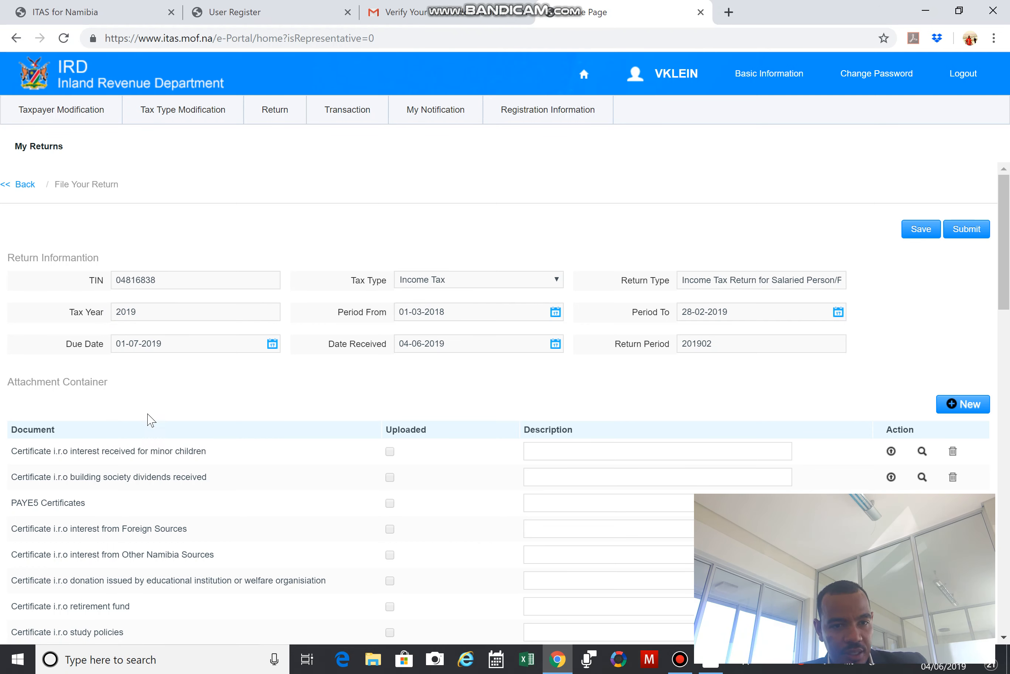
pyautogui.scroll(-5, 146, 509)
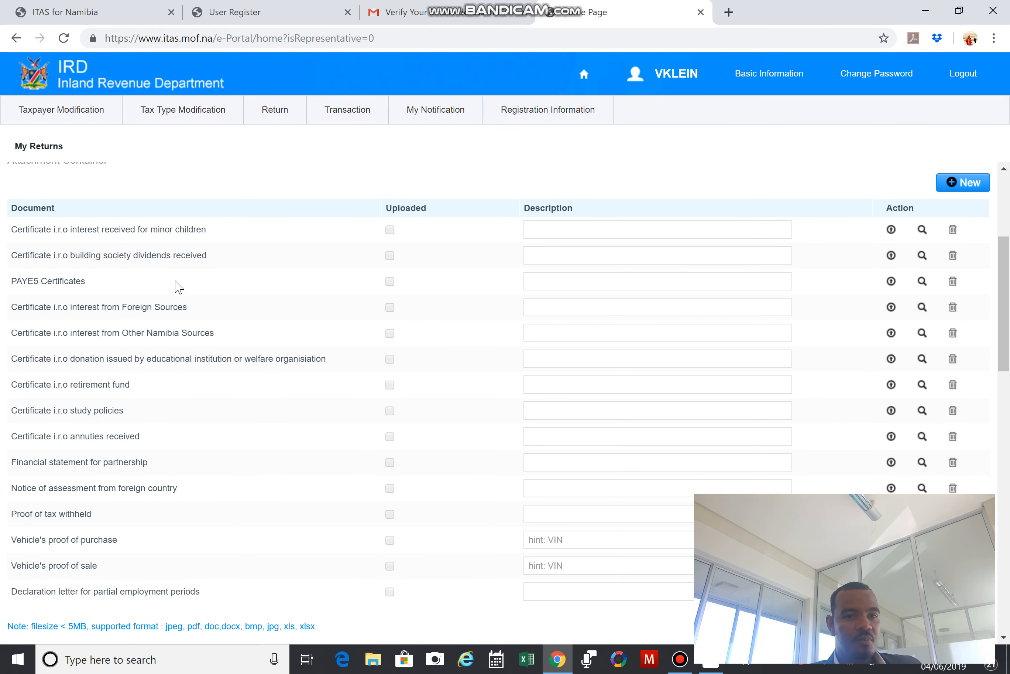
pyautogui.click(891, 281)
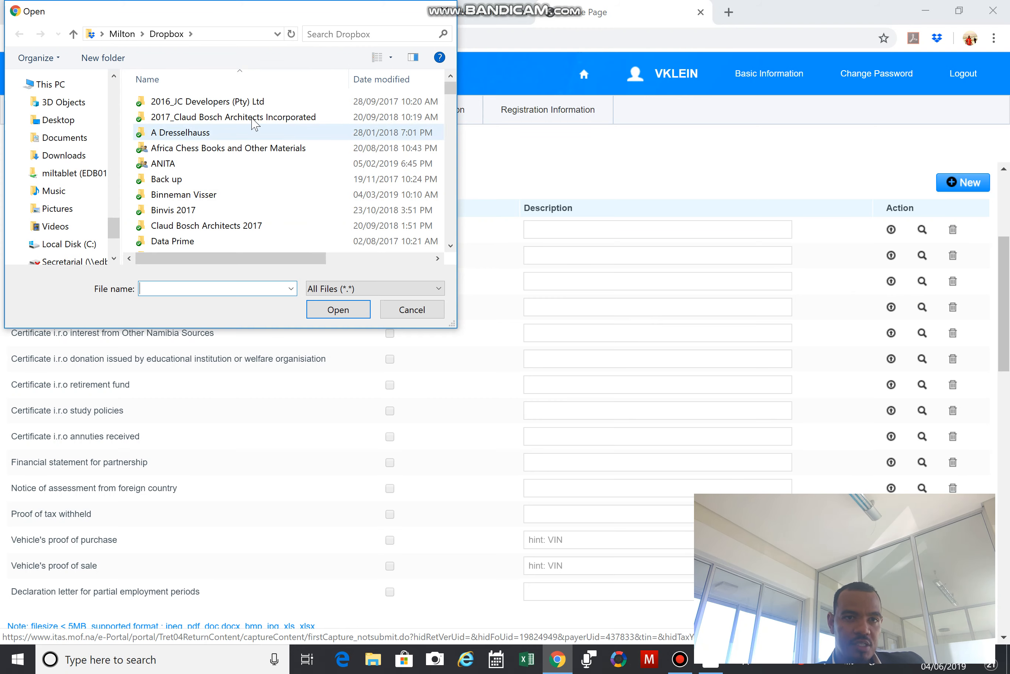
pyautogui.click(409, 311)
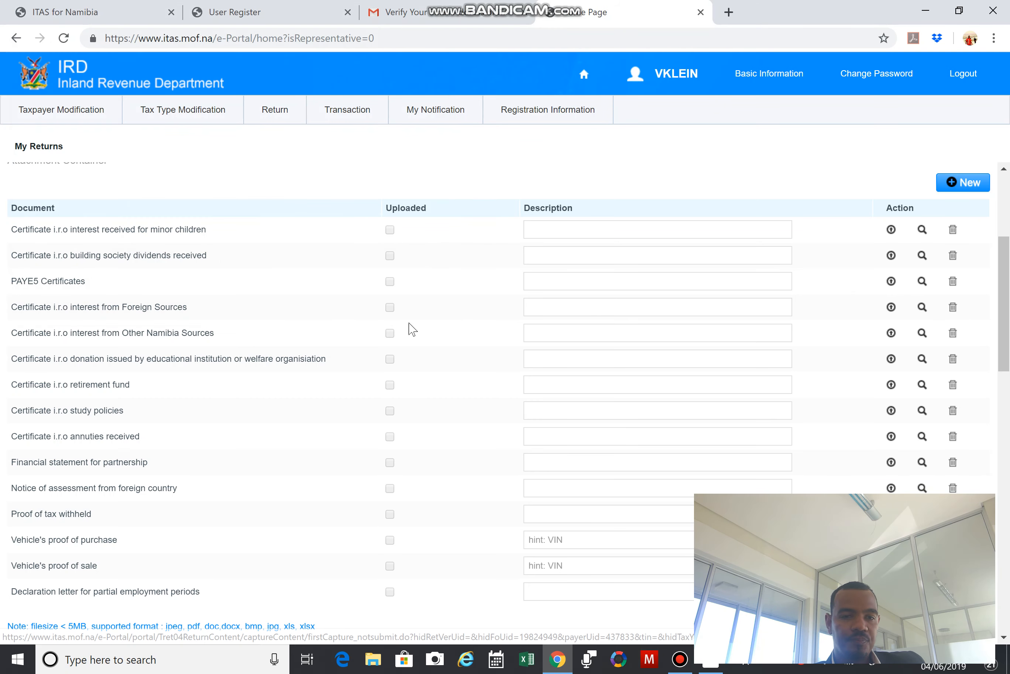
# Scroll down to the schedules and expand Schedule 3 employment details.
pyautogui.scroll(-10, 397, 404)
pyautogui.scroll(-2, 281, 340)
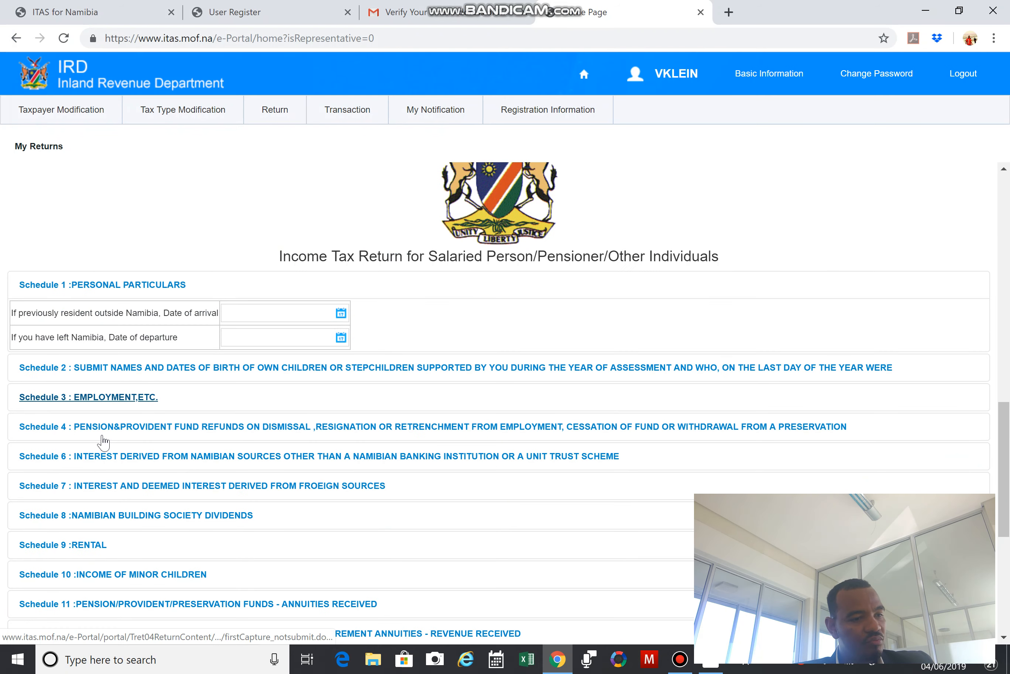
pyautogui.scroll(-7, 559, 474)
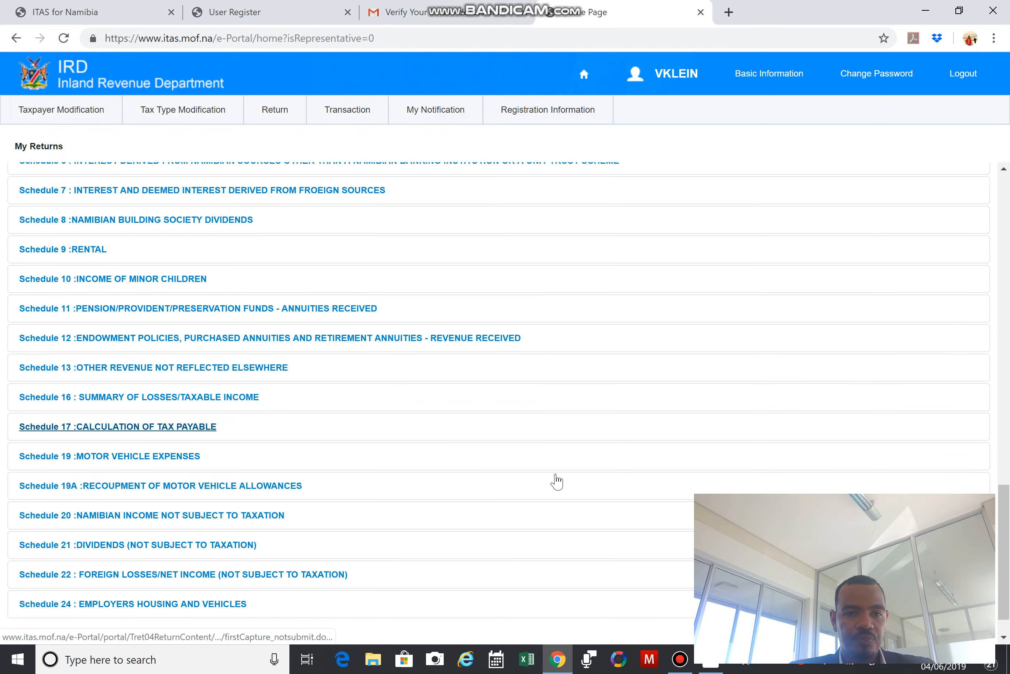
pyautogui.scroll(5, 322, 454)
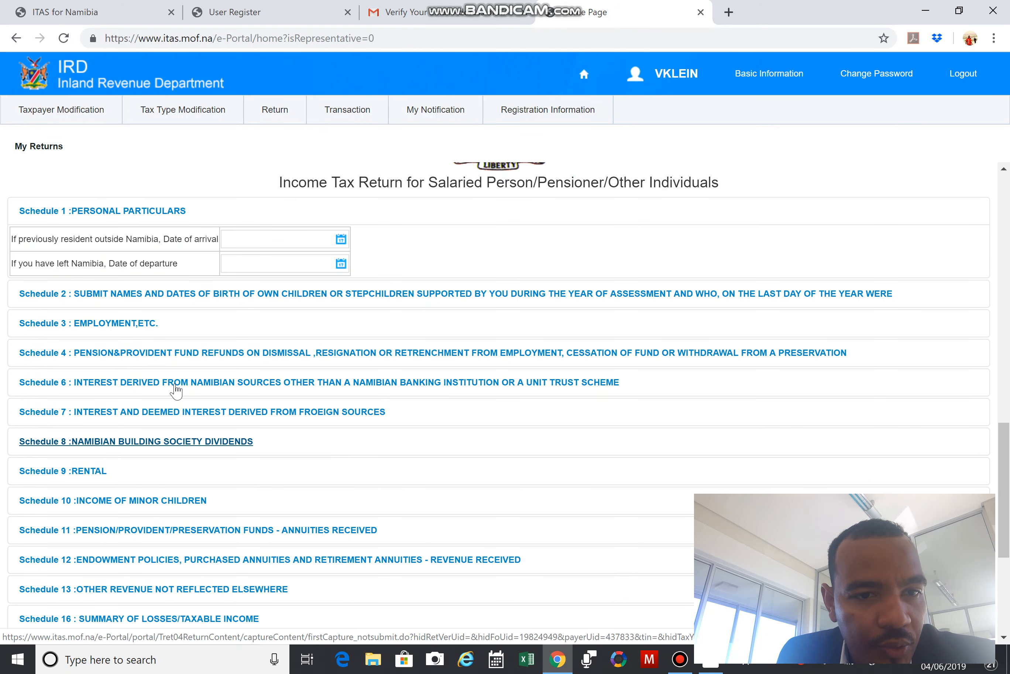
pyautogui.click(153, 325)
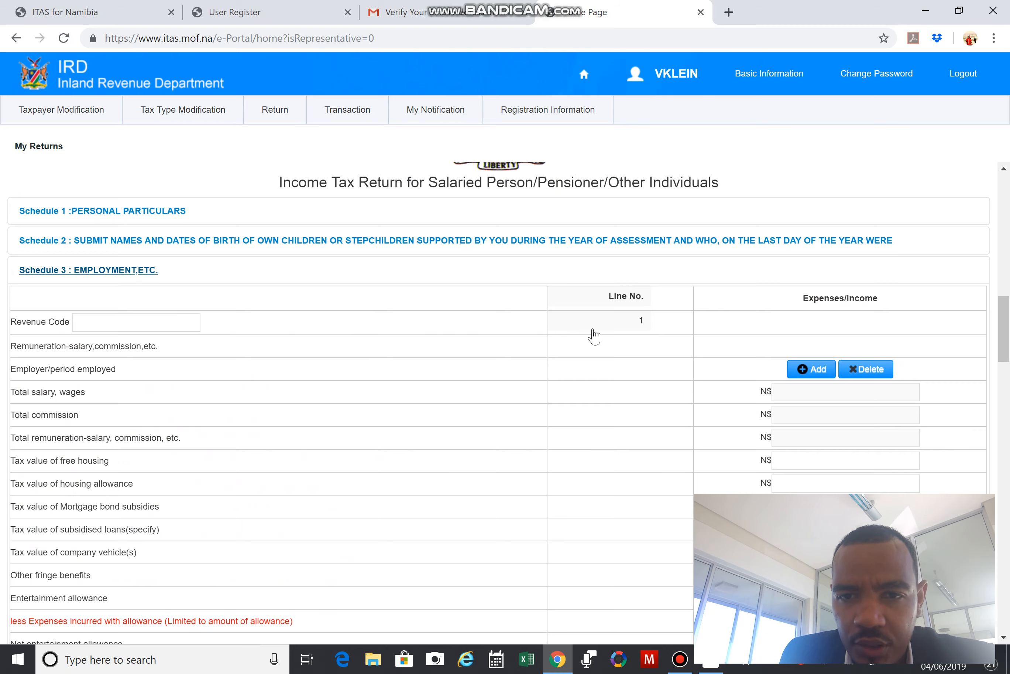
pyautogui.scroll(-3, 591, 351)
pyautogui.scroll(-20, 592, 353)
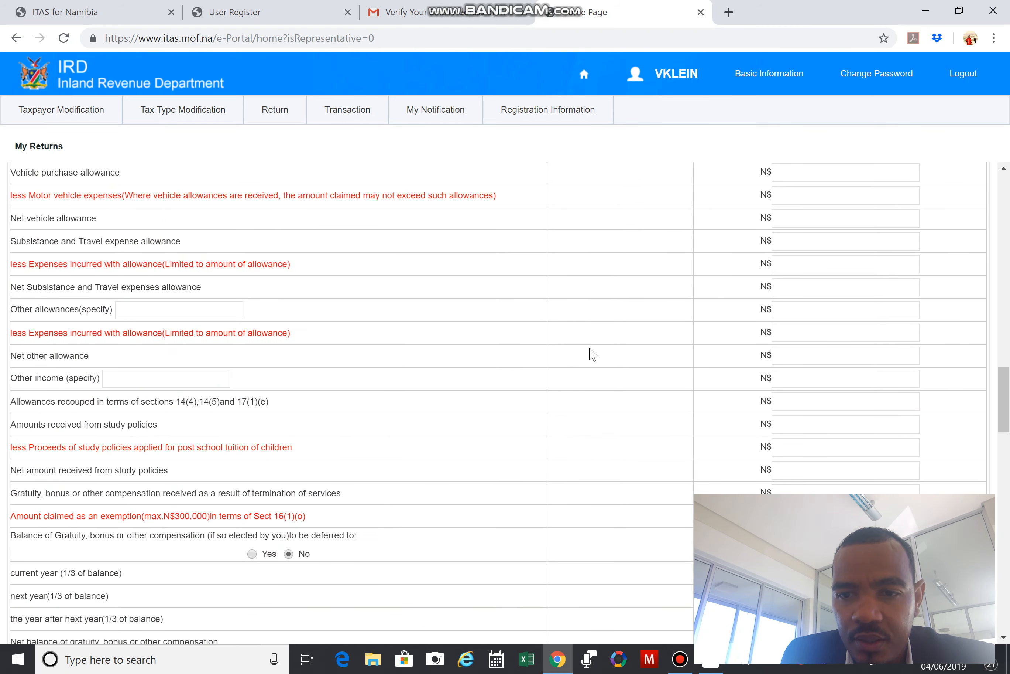
pyautogui.scroll(-11, 594, 354)
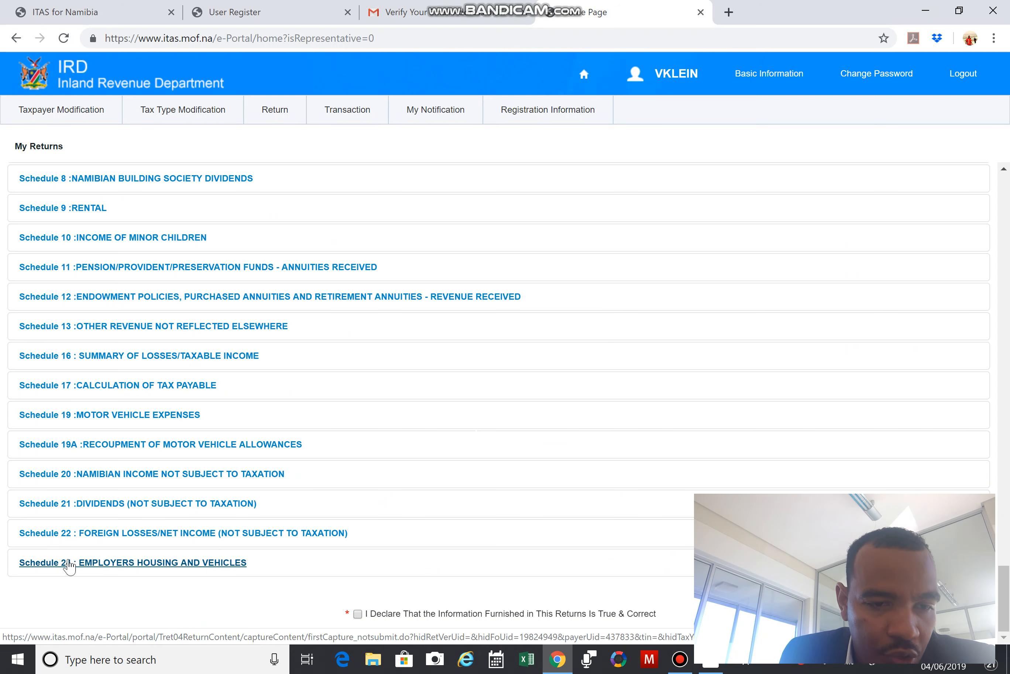
# Expand Schedule 24 housing and vehicles, and open then collapse Schedule 19 Motor Vehicle Expenses.
pyautogui.click(125, 565)
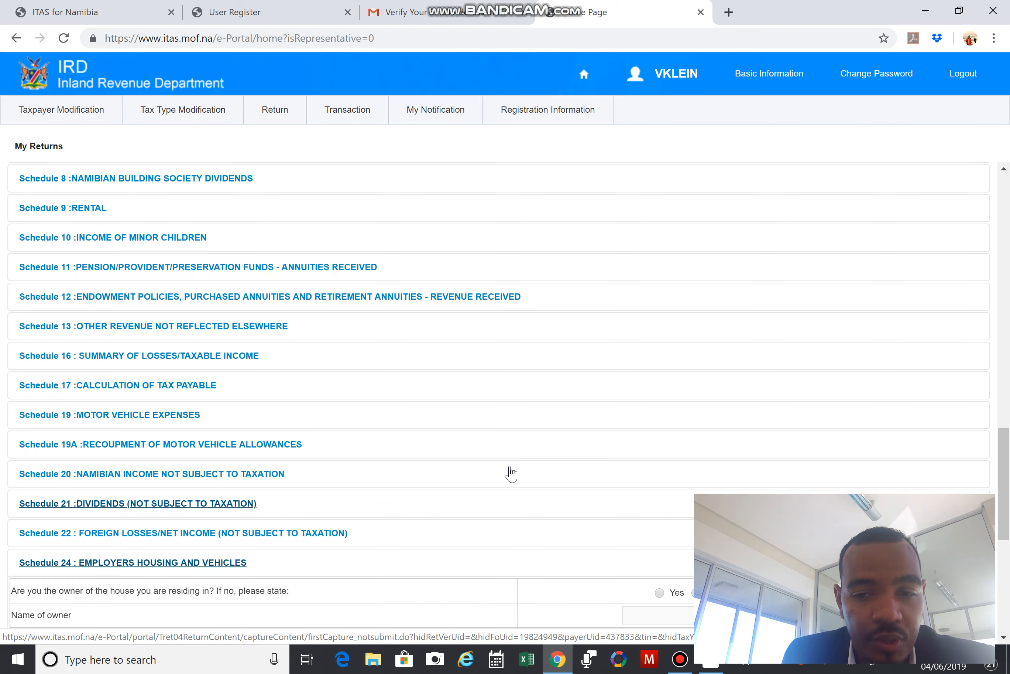
pyautogui.scroll(-6, 510, 475)
pyautogui.scroll(-2, 513, 474)
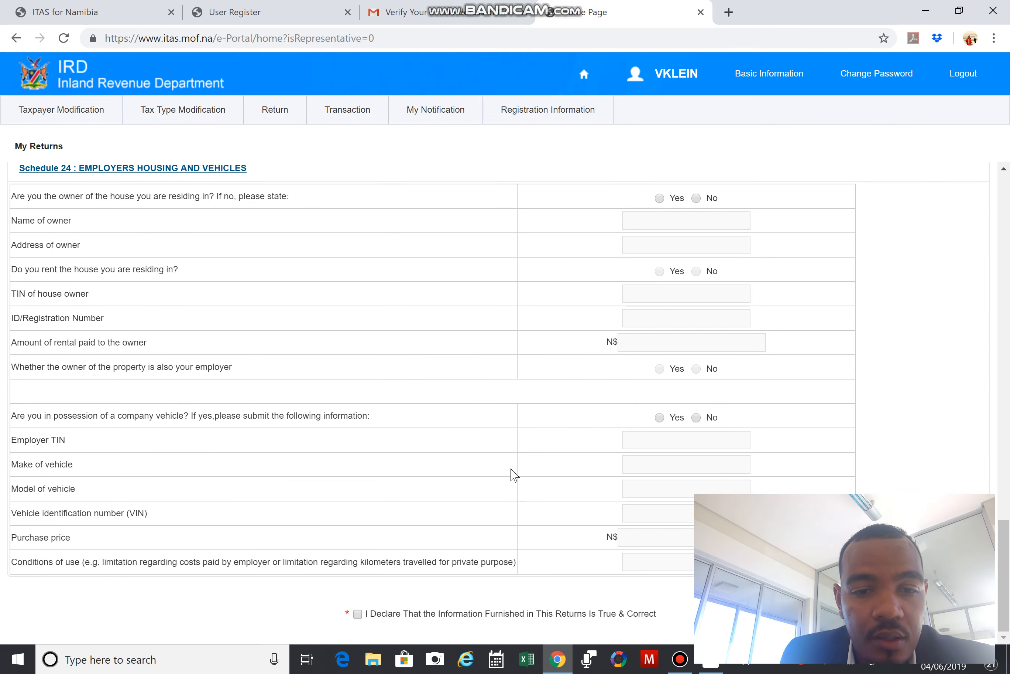
pyautogui.scroll(7, 513, 476)
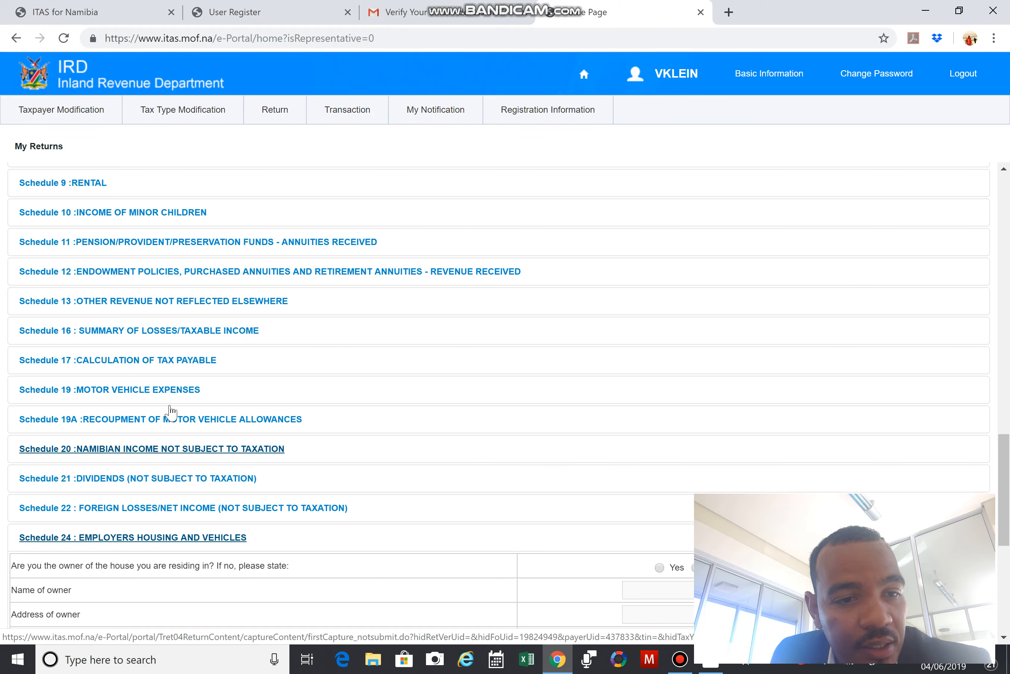
pyautogui.click(121, 391)
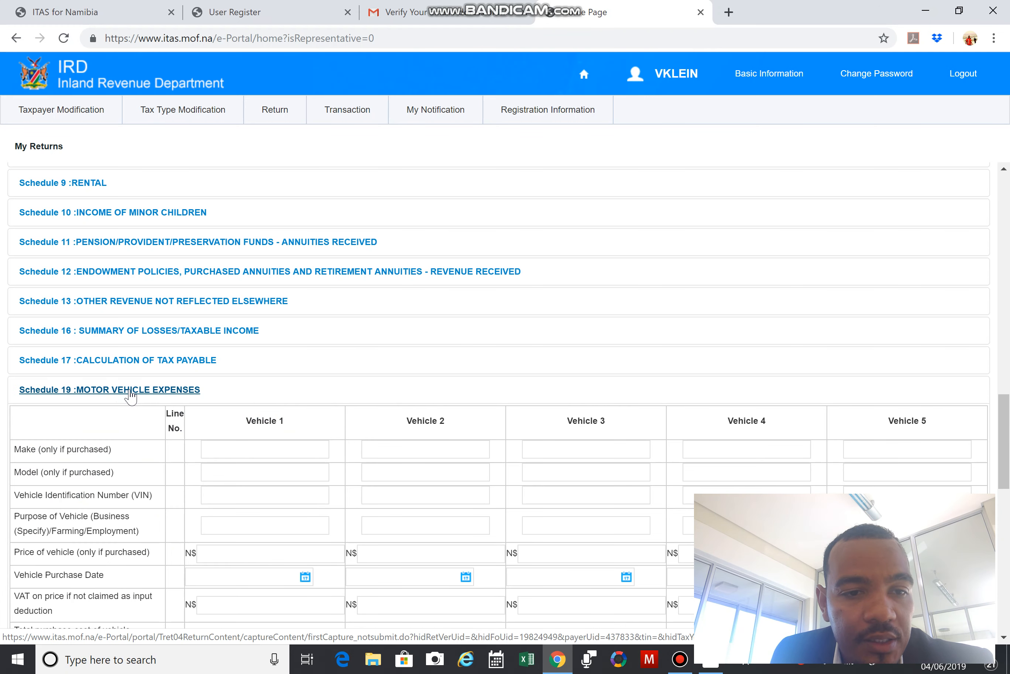
pyautogui.click(126, 391)
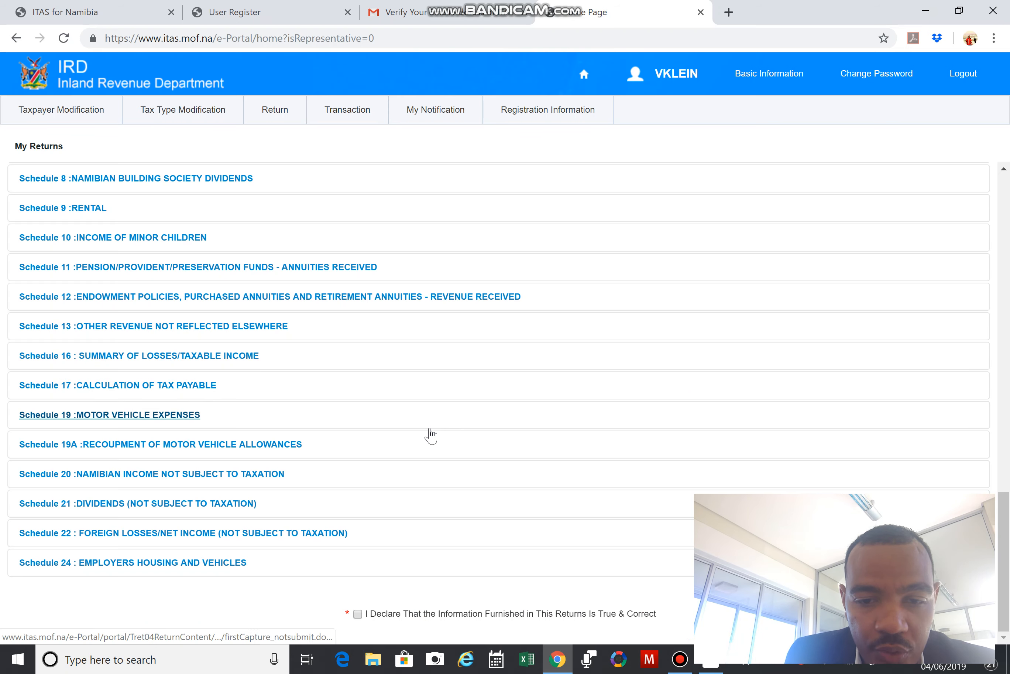
pyautogui.click(195, 562)
# Open Schedule 24: Employers Housing and Vehicles on the 2019 return to show its house-ownership and company-vehicle questions.
pyautogui.scroll(-8, 556, 477)
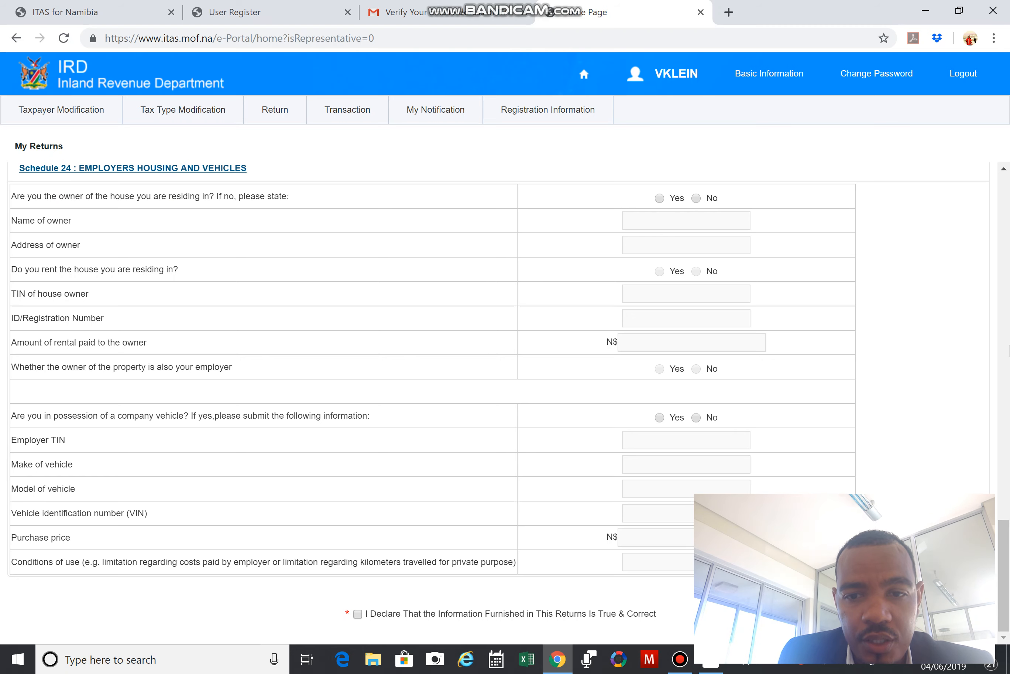
pyautogui.scroll(20, 593, 548)
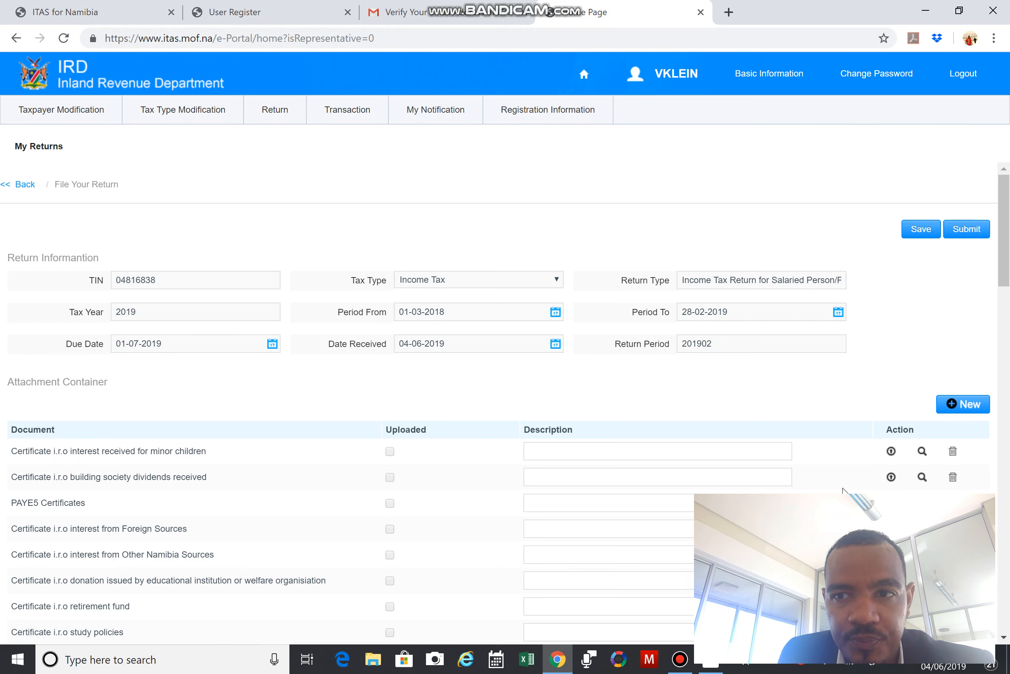
pyautogui.scroll(-10, 638, 478)
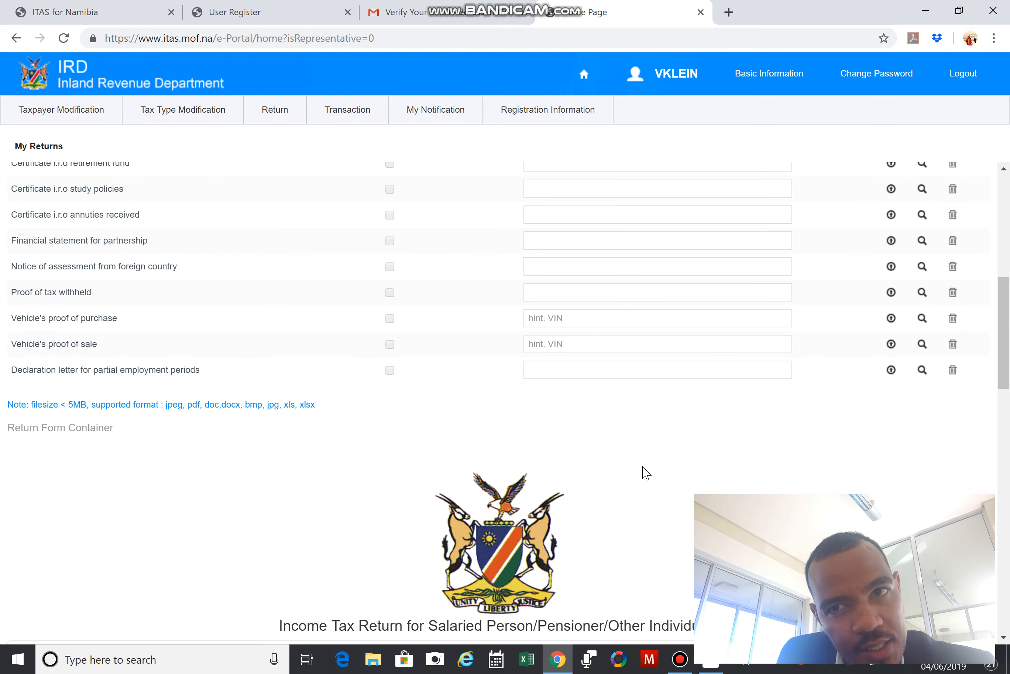
pyautogui.click(680, 660)
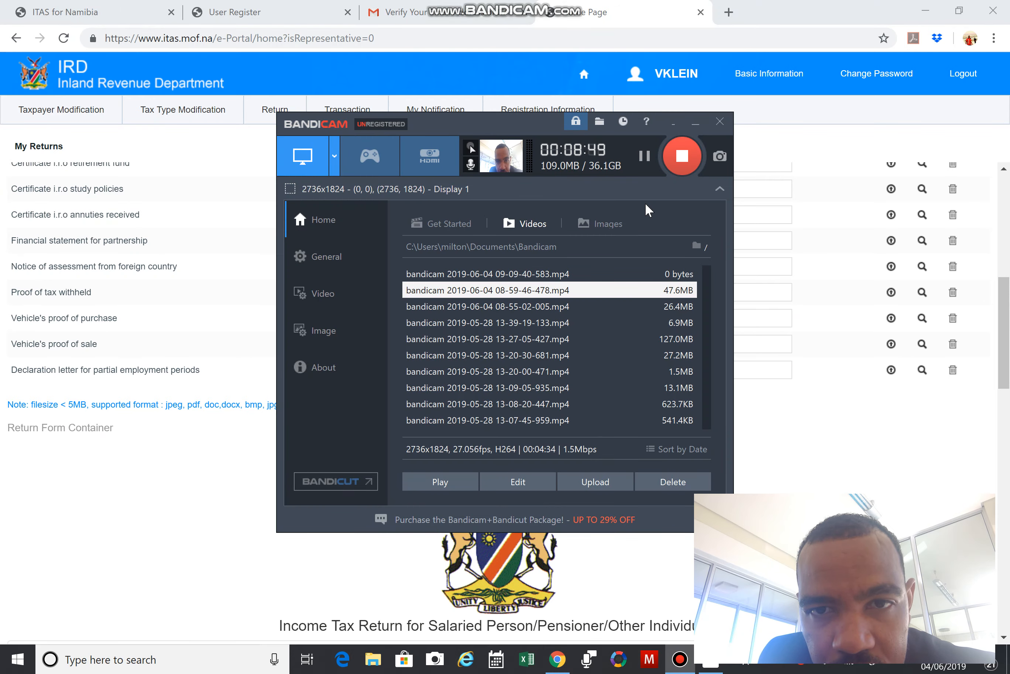